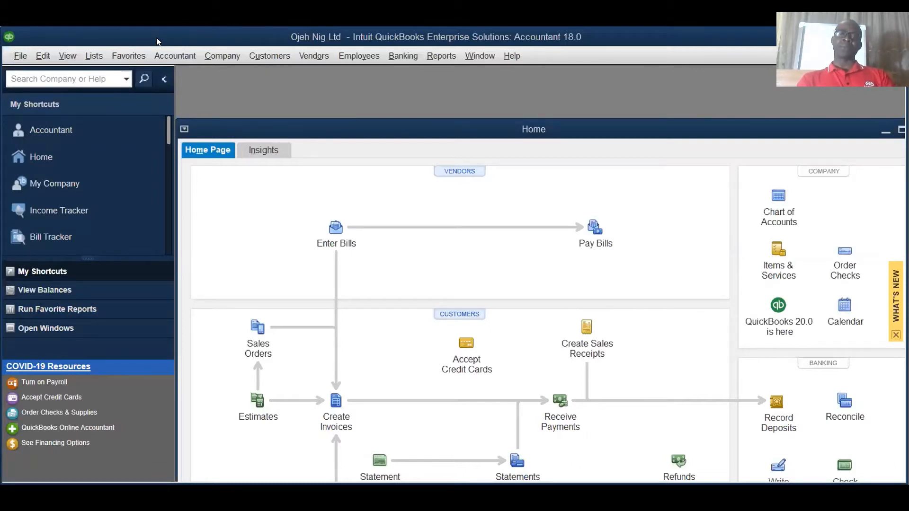
Step: Begin a new company file with Express Start and enter XZY LTD as the business name
{"action": "left_click", "coordinate": [13, 59]}
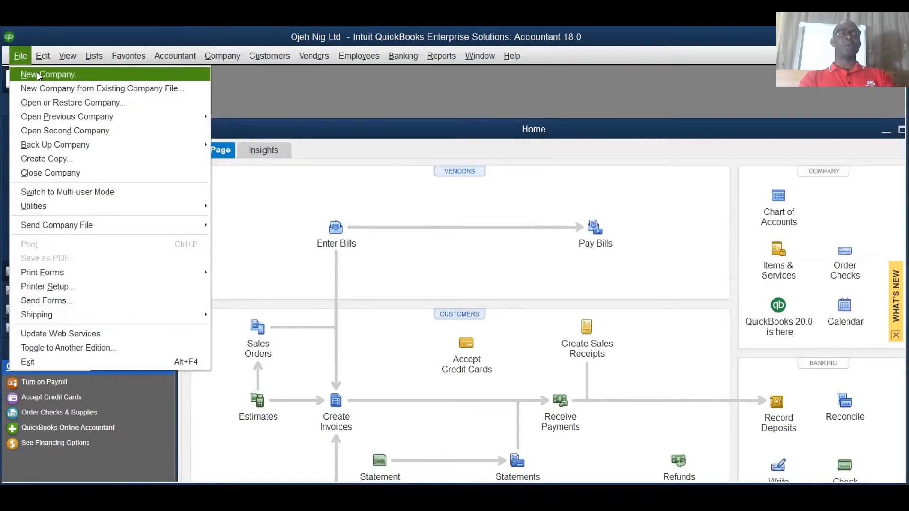
{"action": "left_click", "coordinate": [38, 76]}
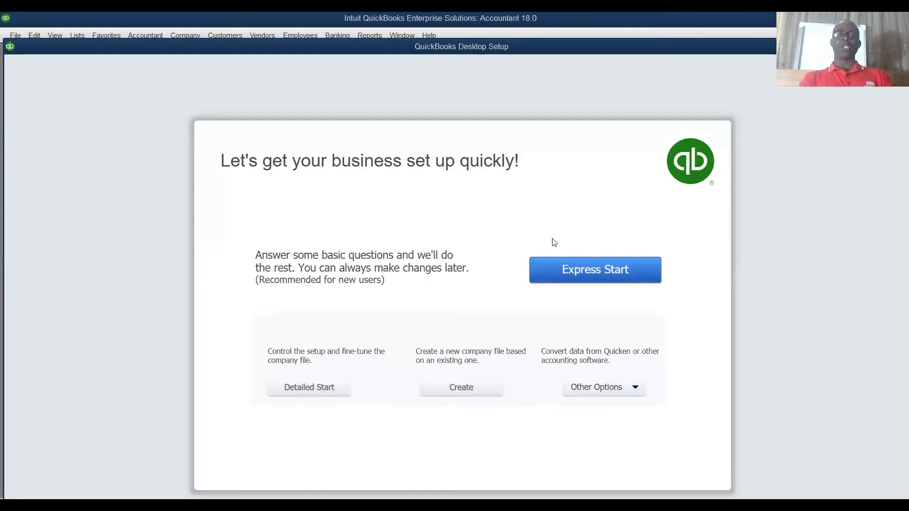
{"action": "left_click", "coordinate": [596, 274]}
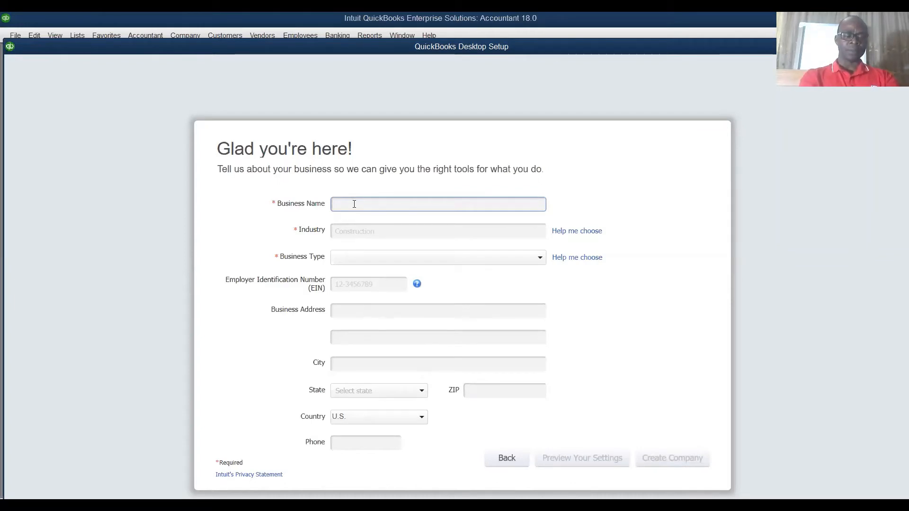
{"action": "type", "text": "XZY"}
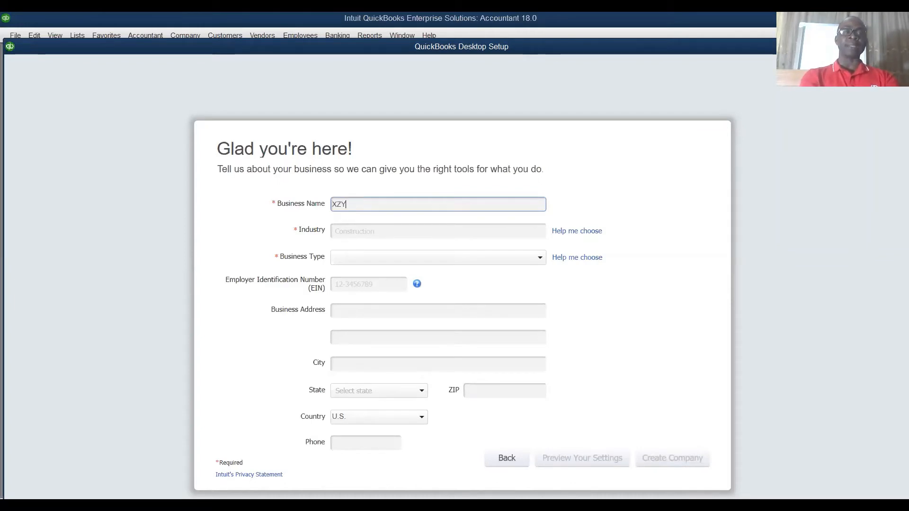
{"action": "type", "text": " LTD"}
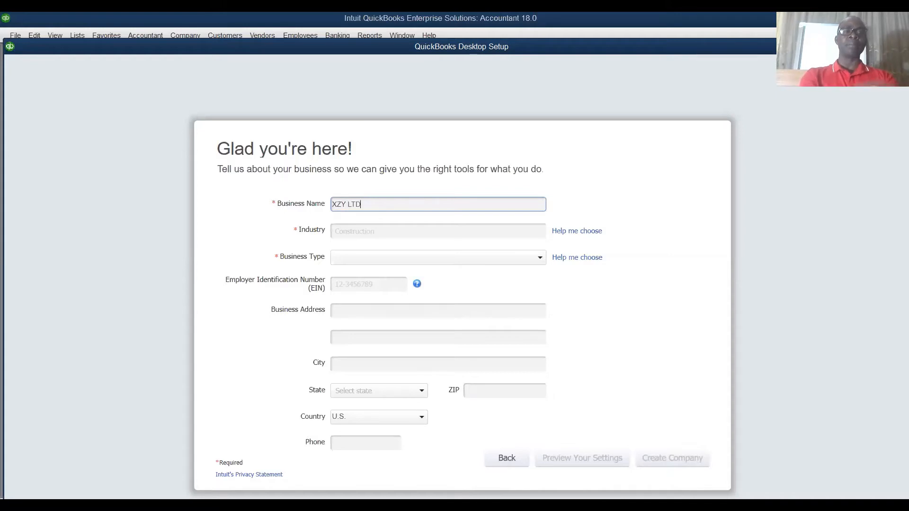
Step: Set the industry to Manufacturing and the business type to Sole Proprietorship
{"action": "left_click", "coordinate": [364, 232]}
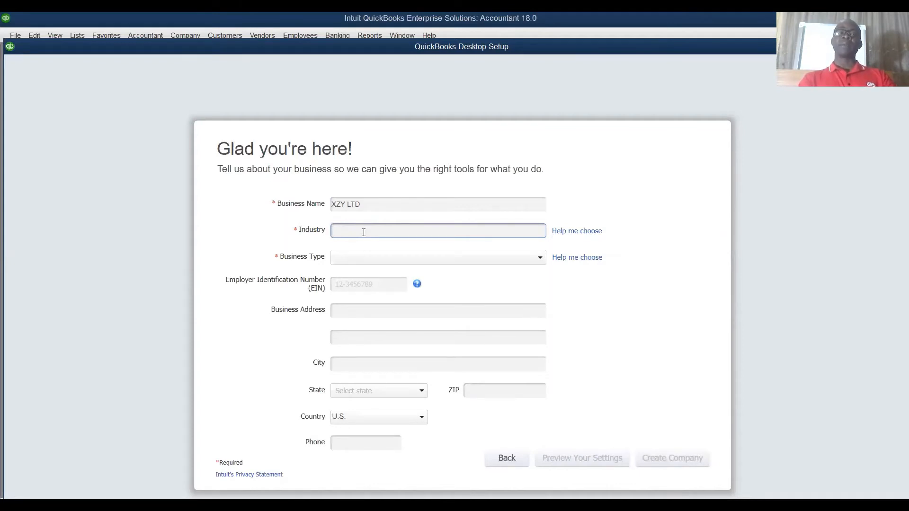
{"action": "type", "text": "man"}
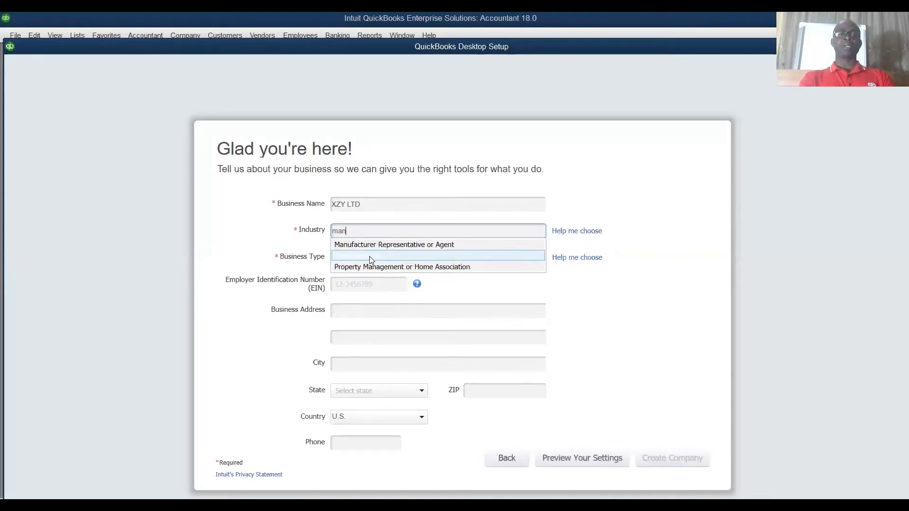
{"action": "left_click", "coordinate": [371, 259]}
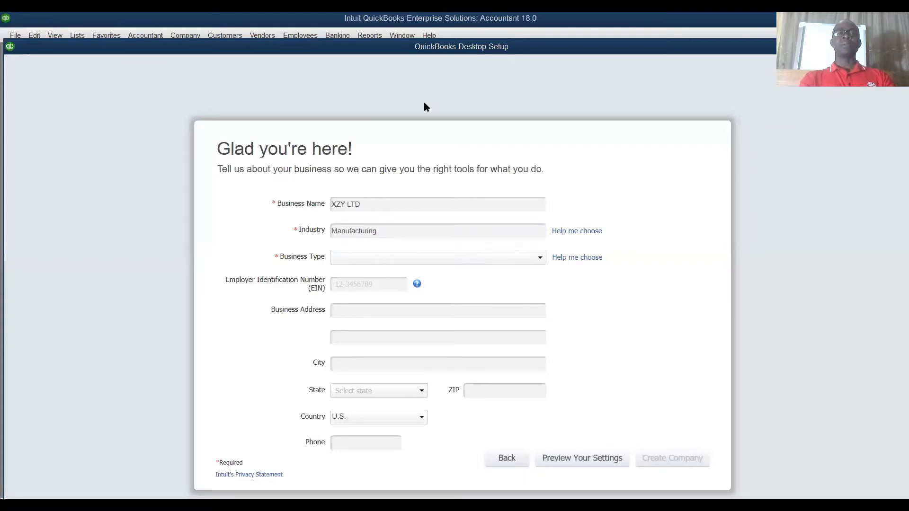
{"action": "left_click", "coordinate": [352, 263]}
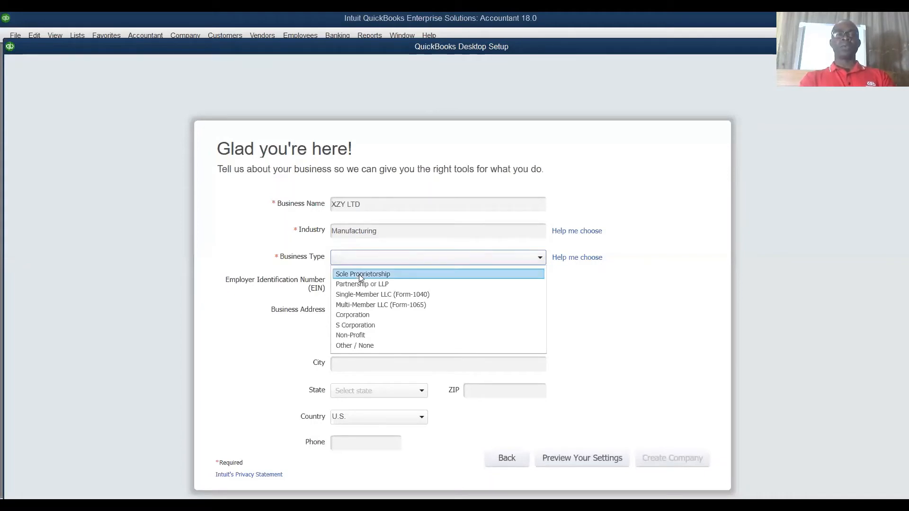
{"action": "left_click", "coordinate": [359, 274]}
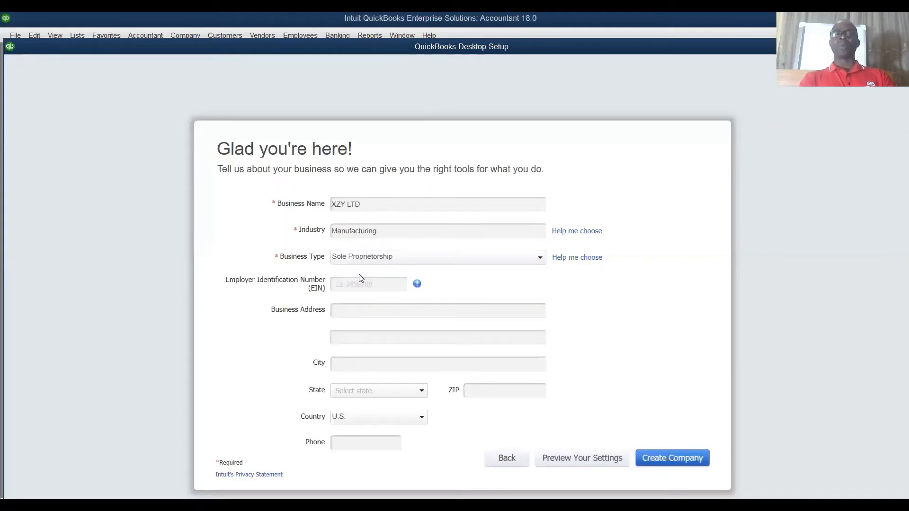
Step: Fill in the street line of the business address and the city
{"action": "left_click", "coordinate": [361, 312]}
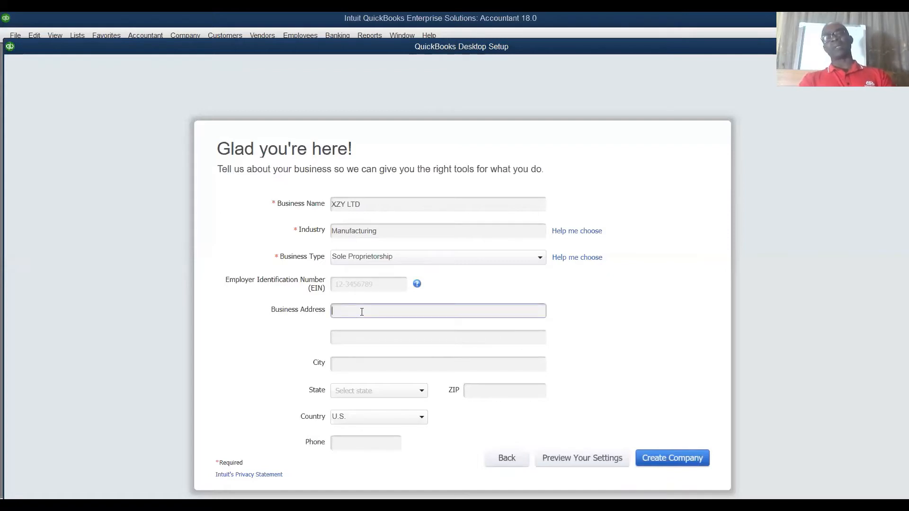
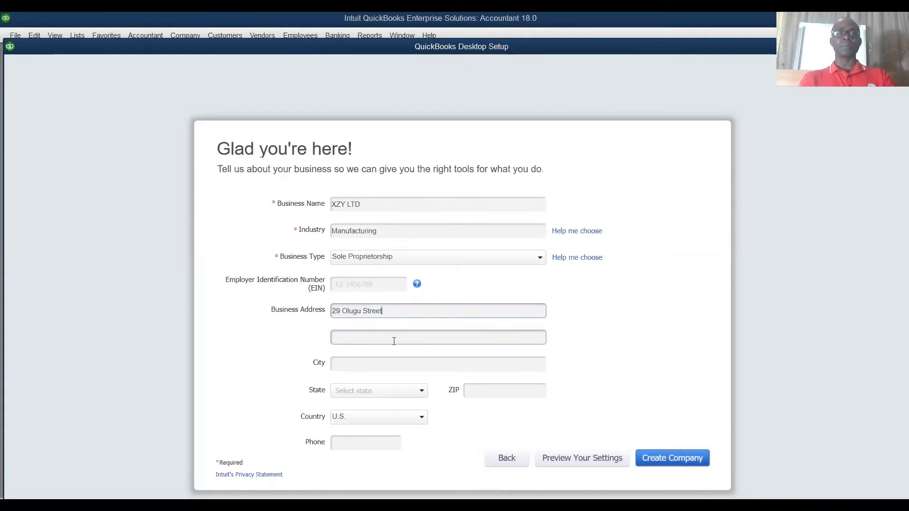
{"action": "left_click", "coordinate": [370, 368]}
{"action": "type", "text": "Port"}
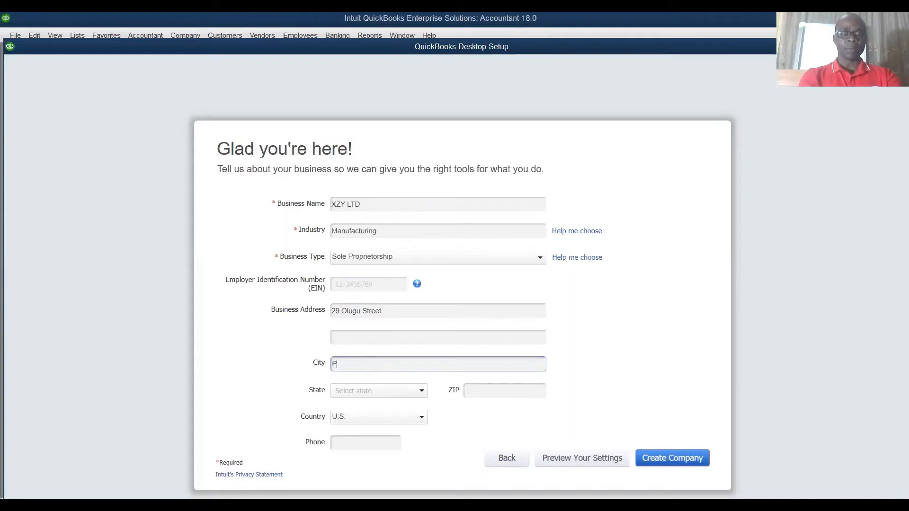
{"action": "type", "text": "Harcourt"}
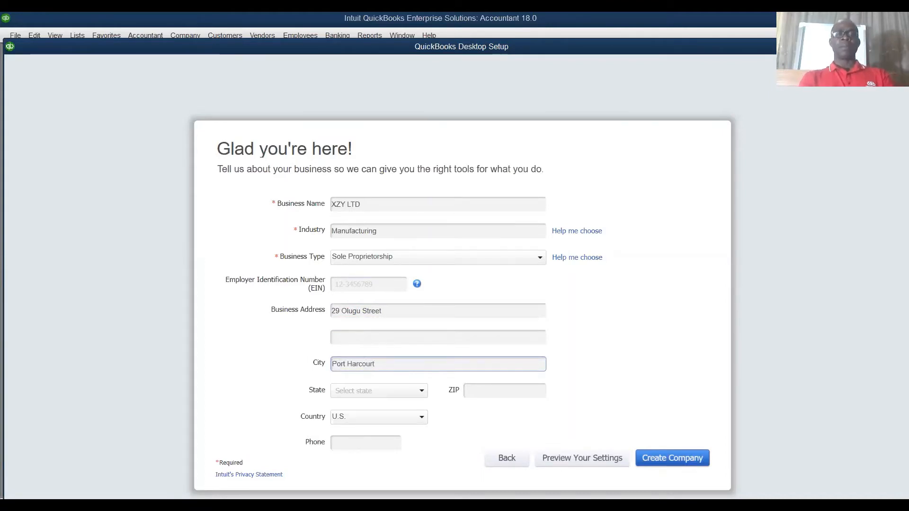
Step: Enter the business phone number and create the company file
{"action": "left_click", "coordinate": [355, 439]}
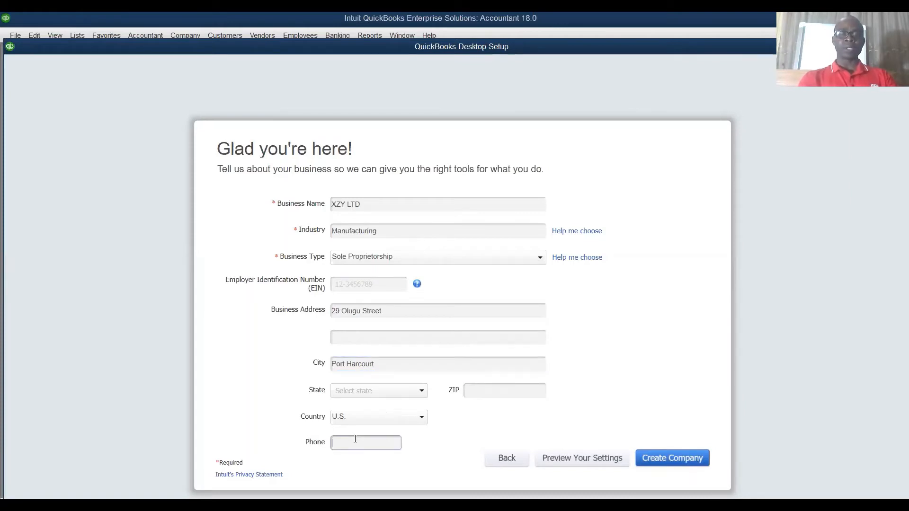
{"action": "type", "text": "090000000"}
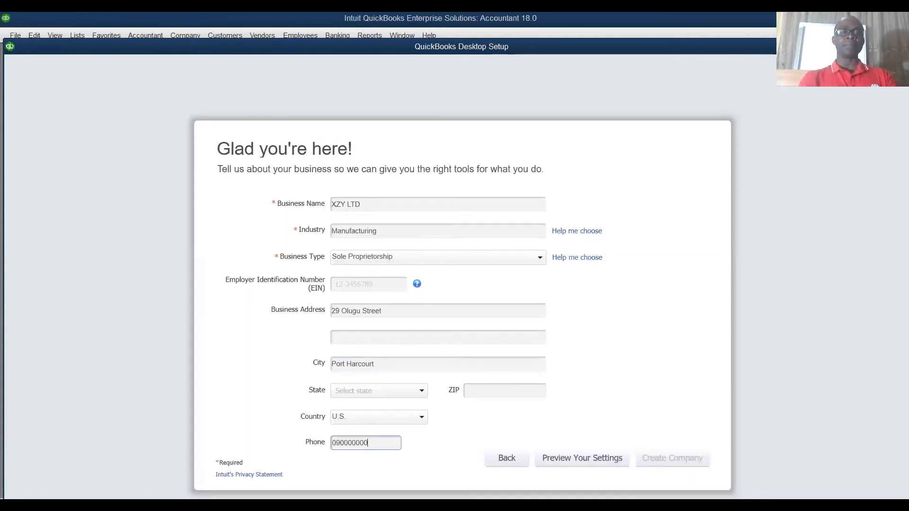
{"action": "type", "text": "09"}
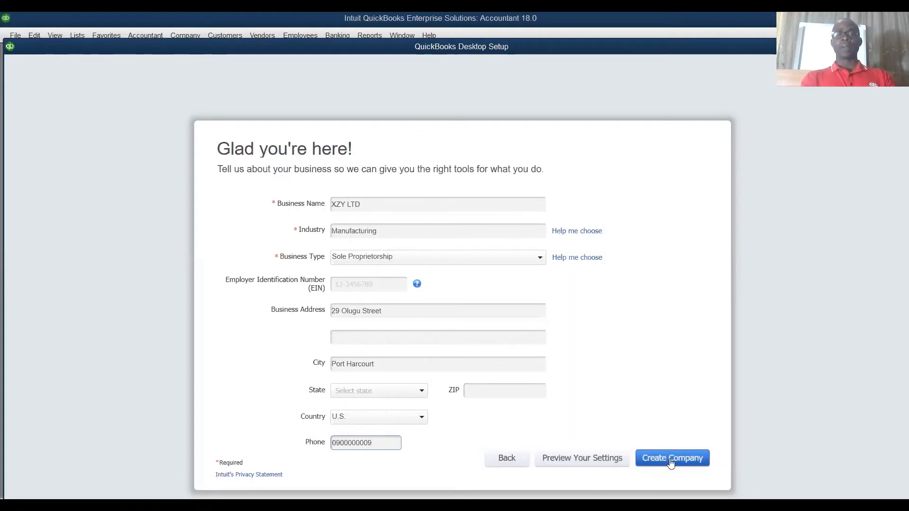
{"action": "left_click", "coordinate": [671, 462]}
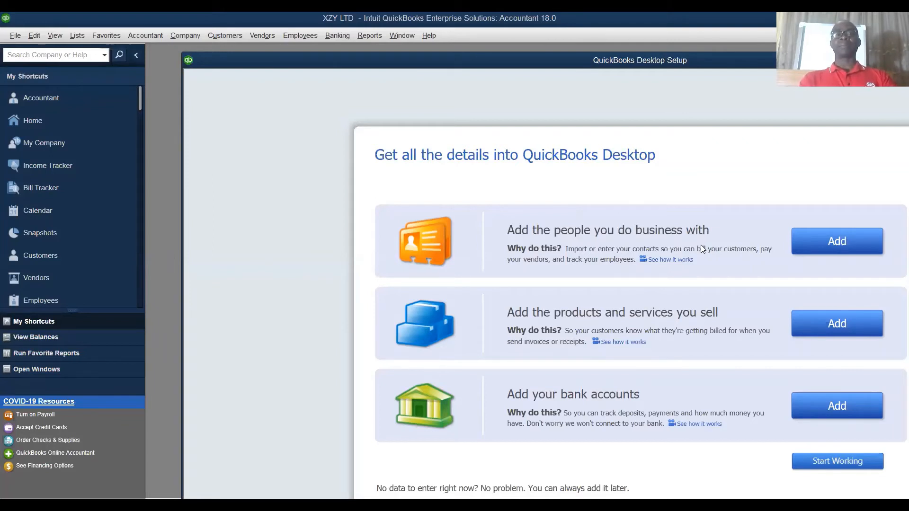
Step: Begin adding the people you do business with, using the option to paste from Excel or enter manually
{"action": "left_click", "coordinate": [832, 246]}
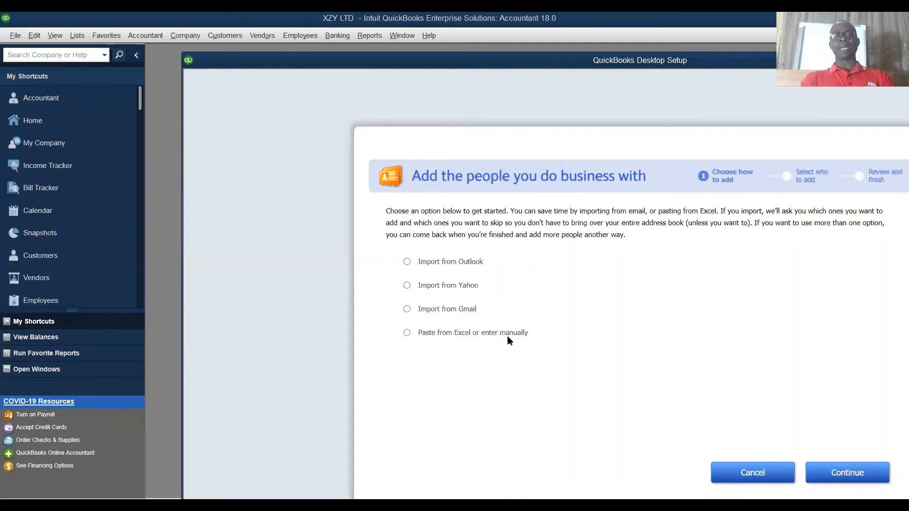
{"action": "left_click", "coordinate": [414, 334]}
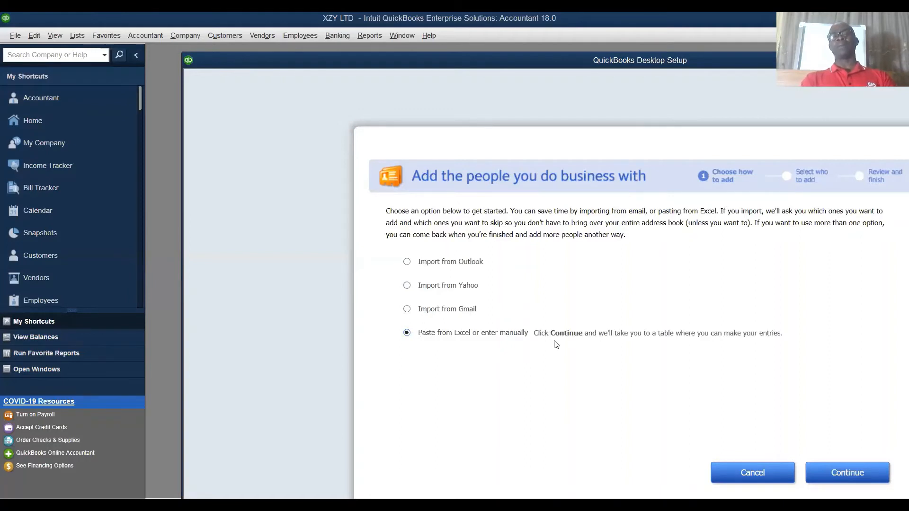
{"action": "left_click", "coordinate": [848, 473]}
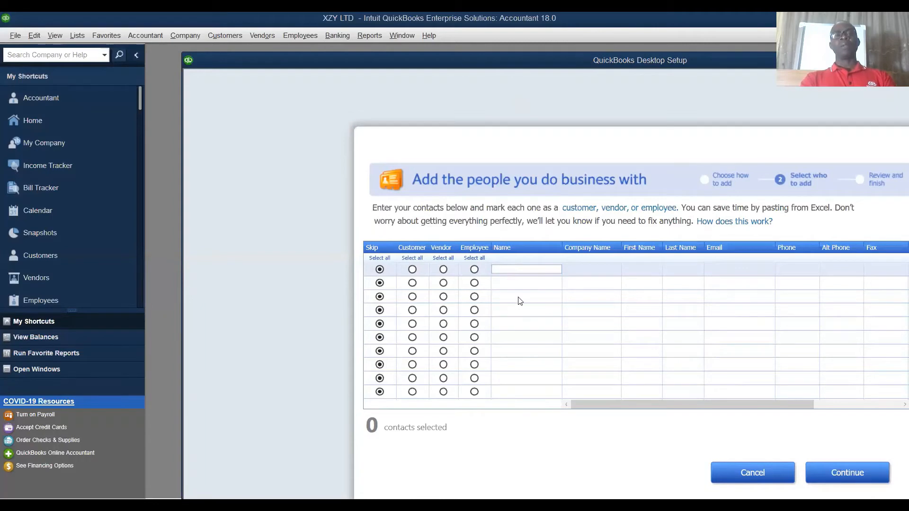
Step: Mark the first contact row as a customer and enter the customer's name
{"action": "left_click", "coordinate": [412, 269]}
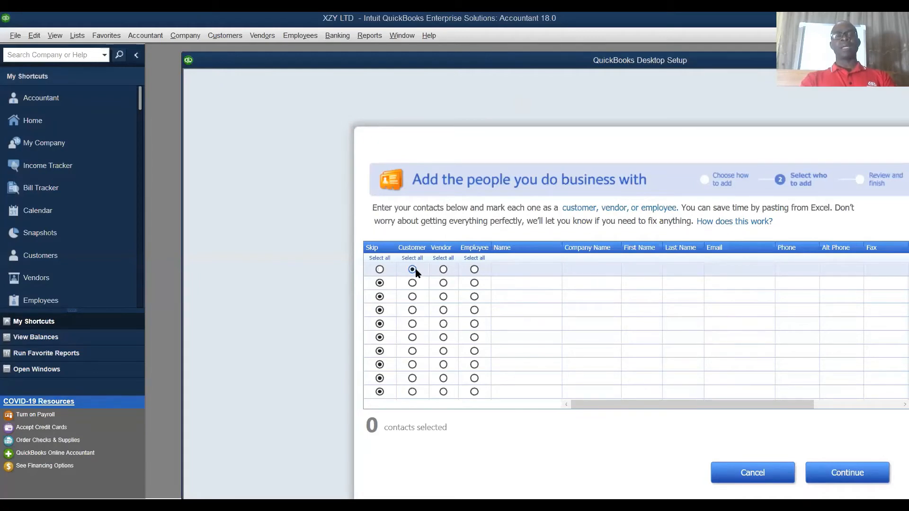
{"action": "left_click", "coordinate": [535, 269]}
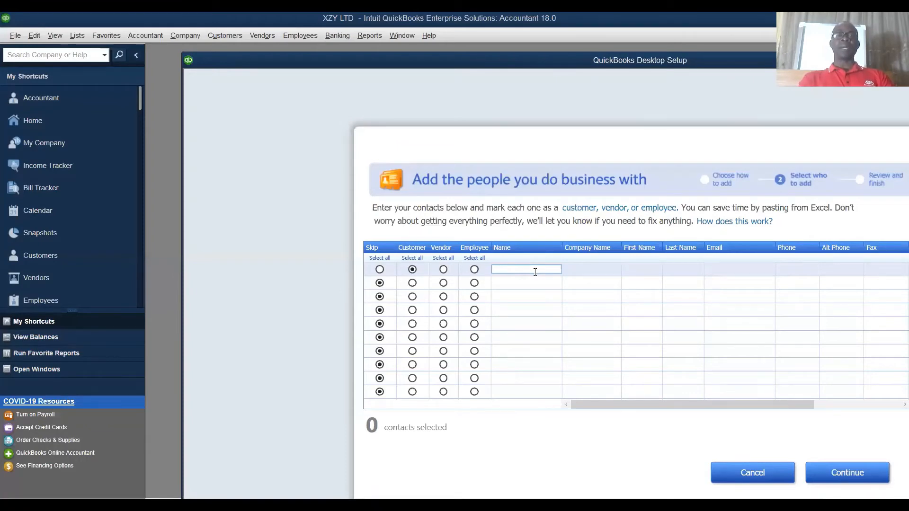
{"action": "type", "text": "M"}
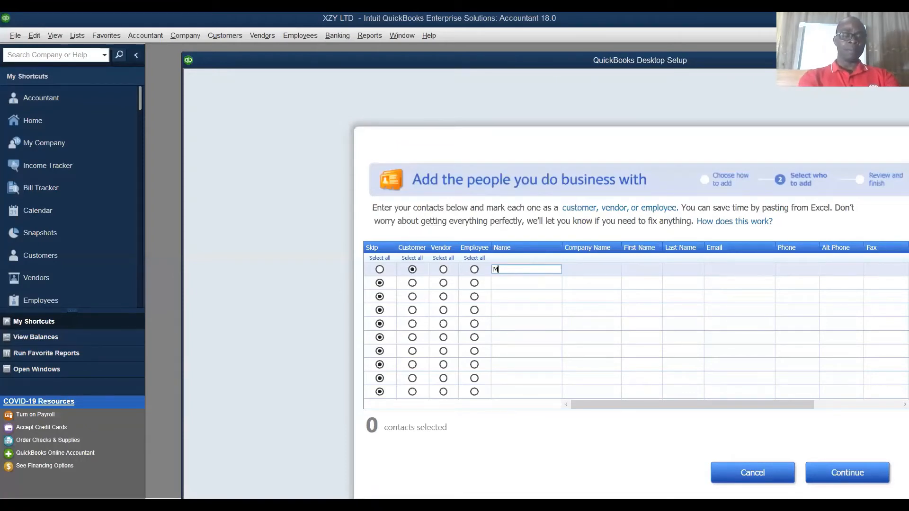
{"action": "type", "text": "r "}
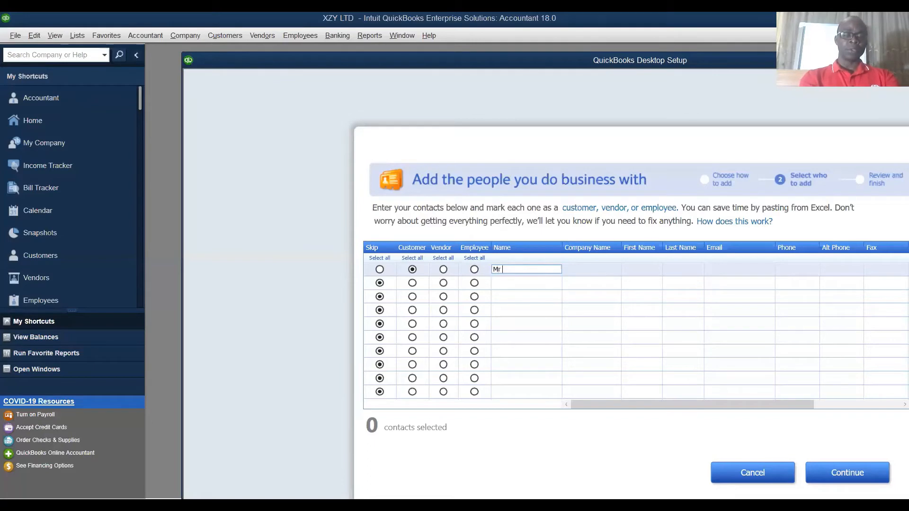
{"action": "type", "text": "Joe"}
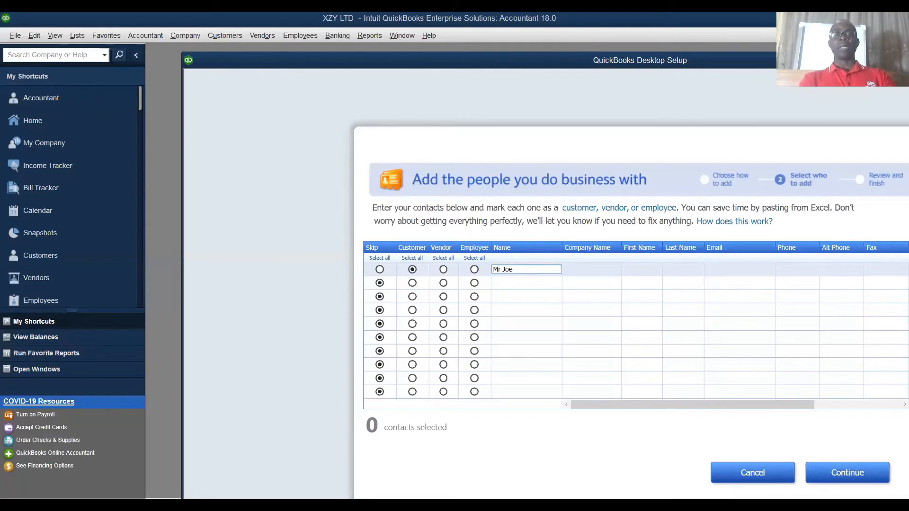
Step: Set the first customer's company name to Rosely Nig Ltd
{"action": "left_click", "coordinate": [580, 270]}
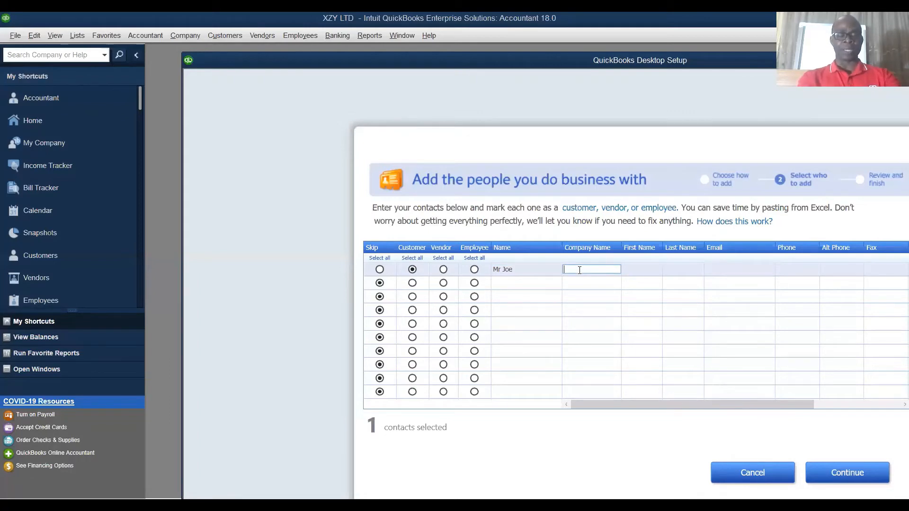
{"action": "type", "text": "Rosely"}
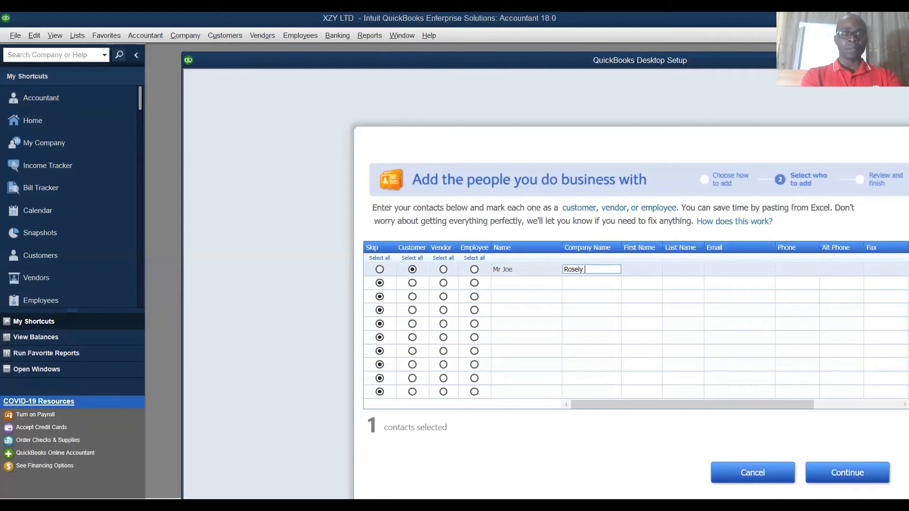
{"action": "type", "text": " Nig"}
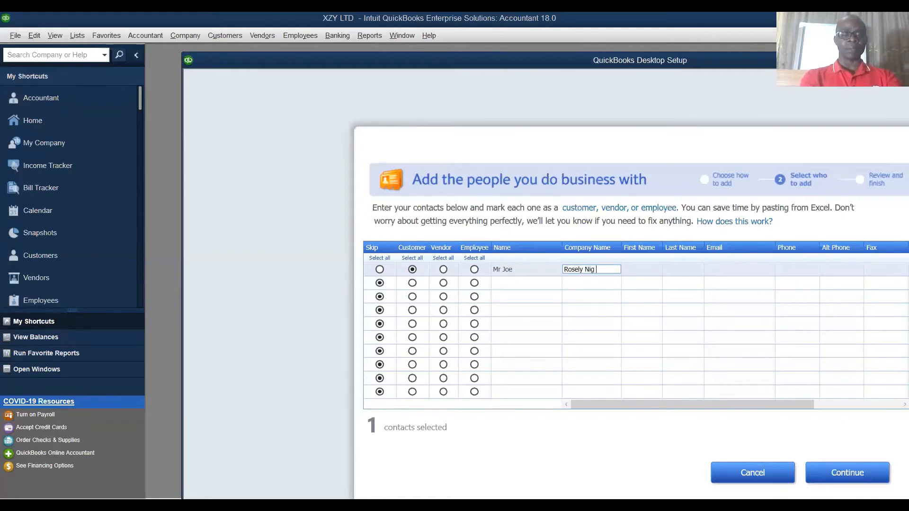
{"action": "type", "text": " Ltd"}
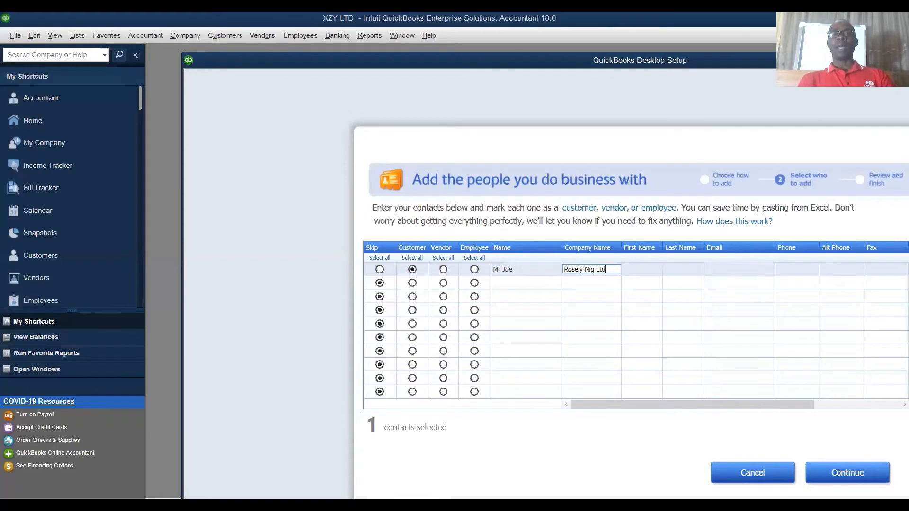
Step: Fill in the first customer's first name and last name
{"action": "left_click", "coordinate": [641, 269]}
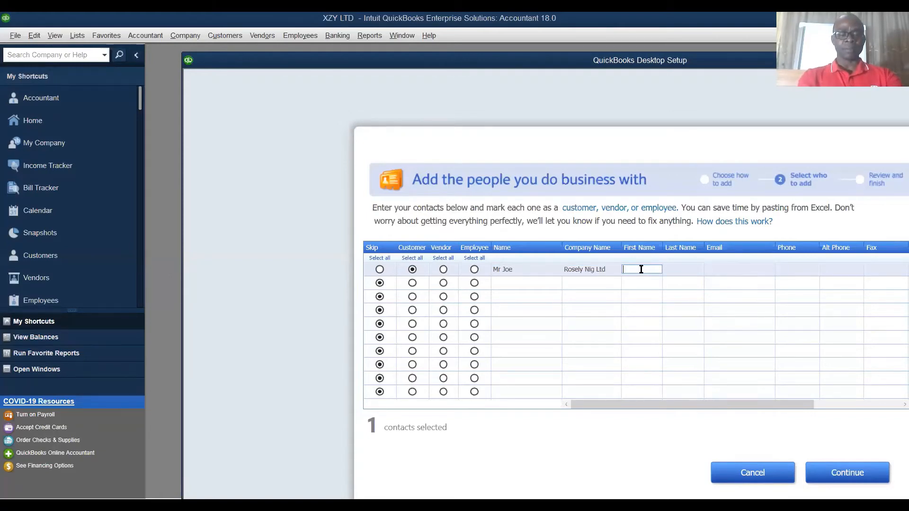
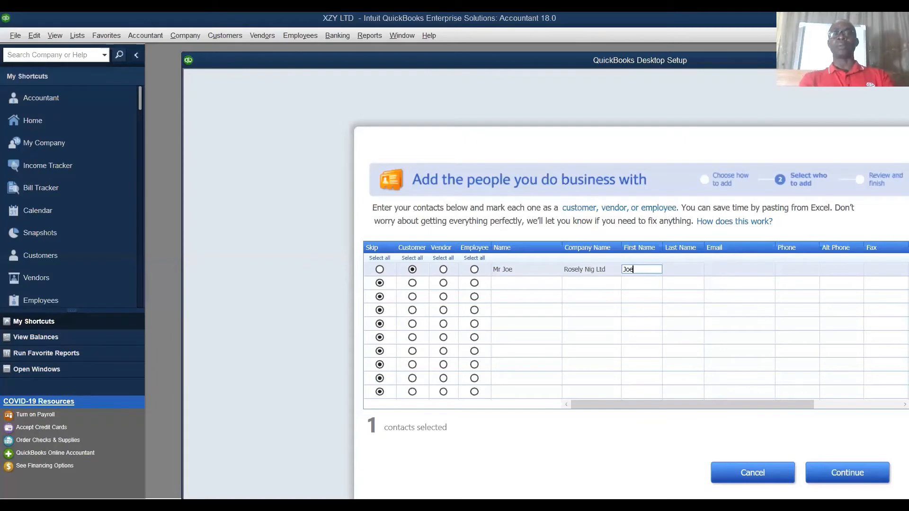
{"action": "left_click", "coordinate": [679, 270]}
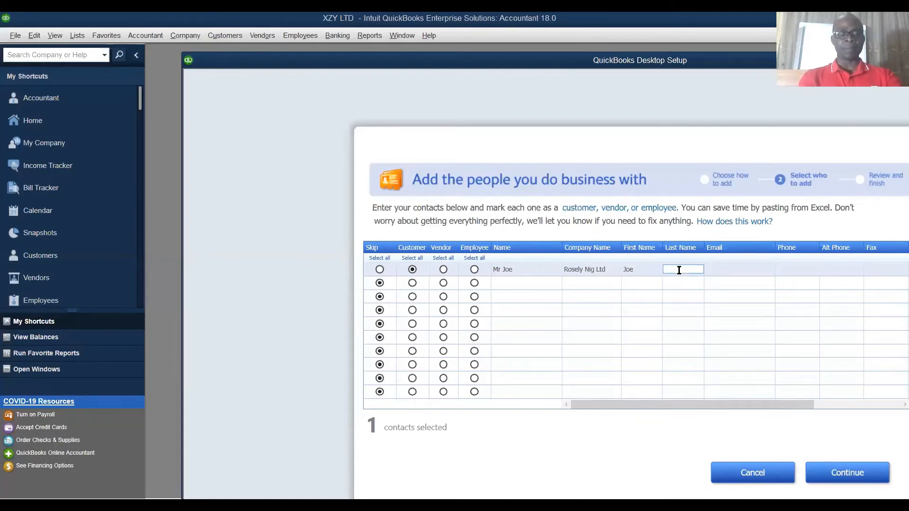
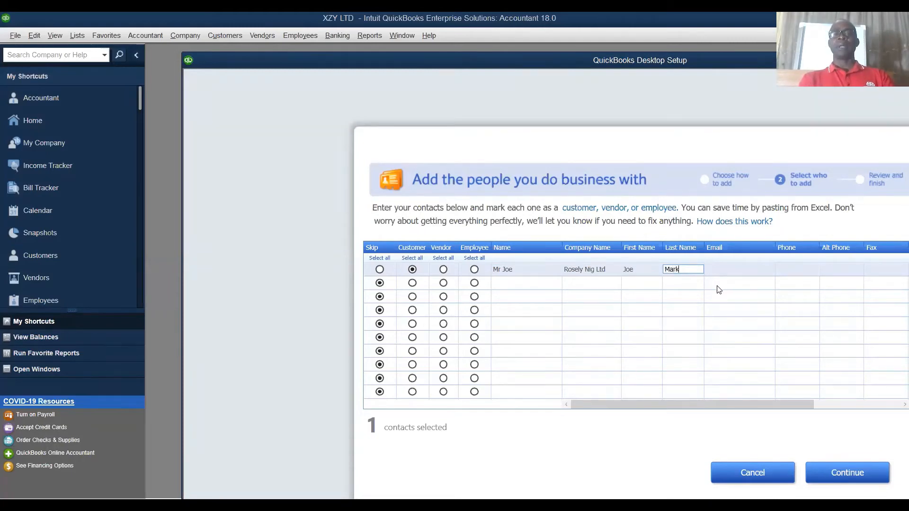
Step: Enter the first customer's email address and phone number
{"action": "left_click", "coordinate": [723, 268]}
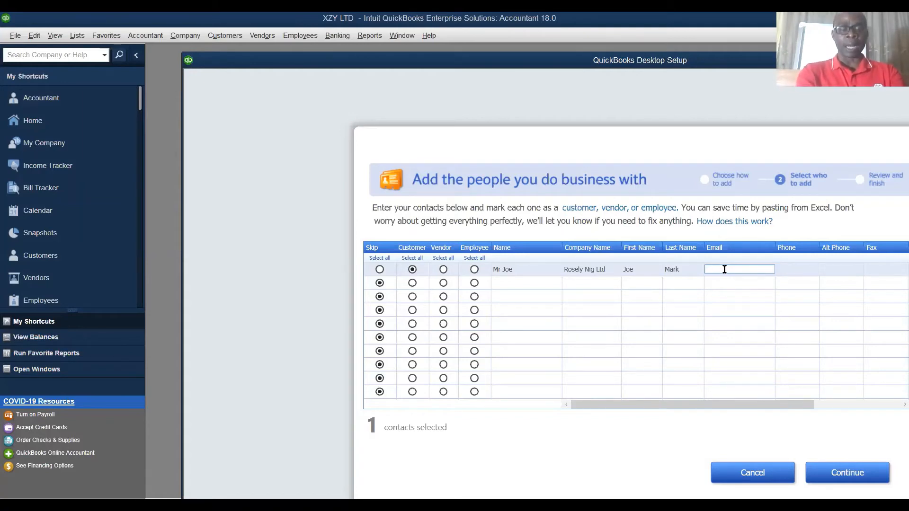
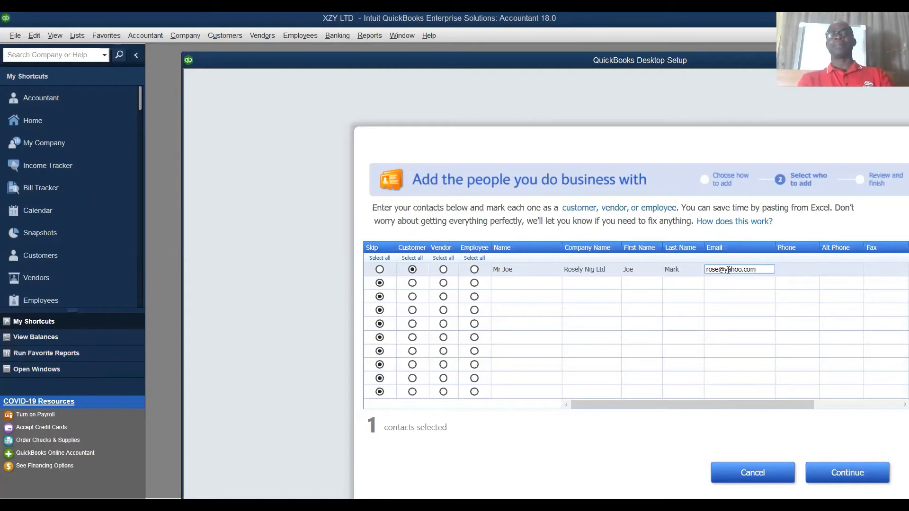
{"action": "left_click", "coordinate": [797, 268]}
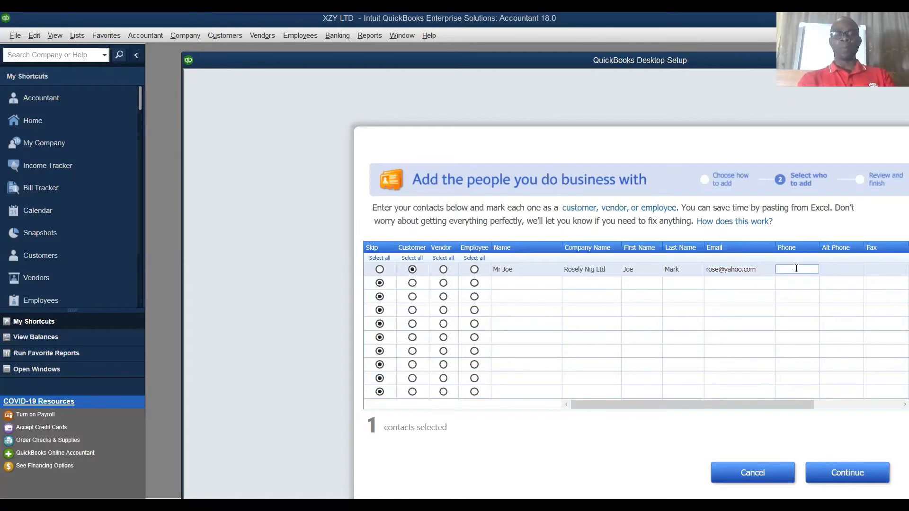
{"action": "type", "text": "900000"}
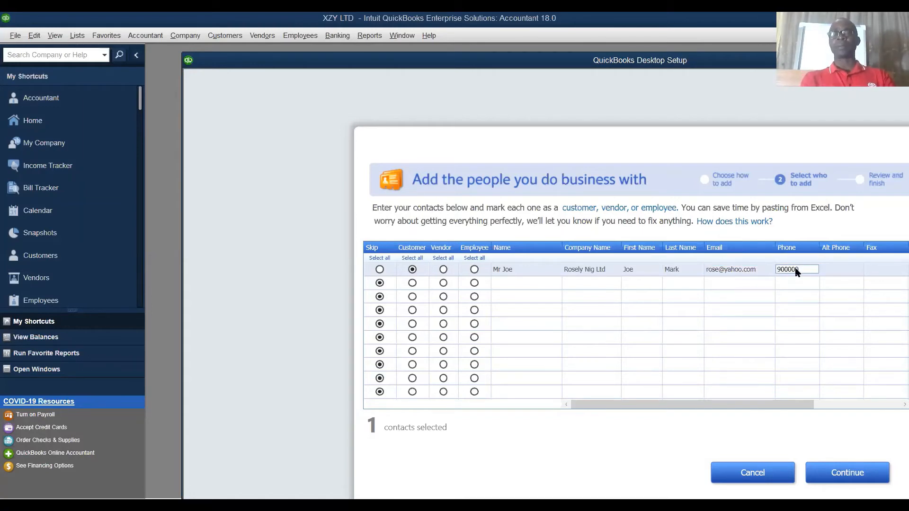
Step: Skip the alternate phone and fax for the first customer and enter the street address
{"action": "key", "text": "Tab"}
{"action": "key", "text": "Tab"}
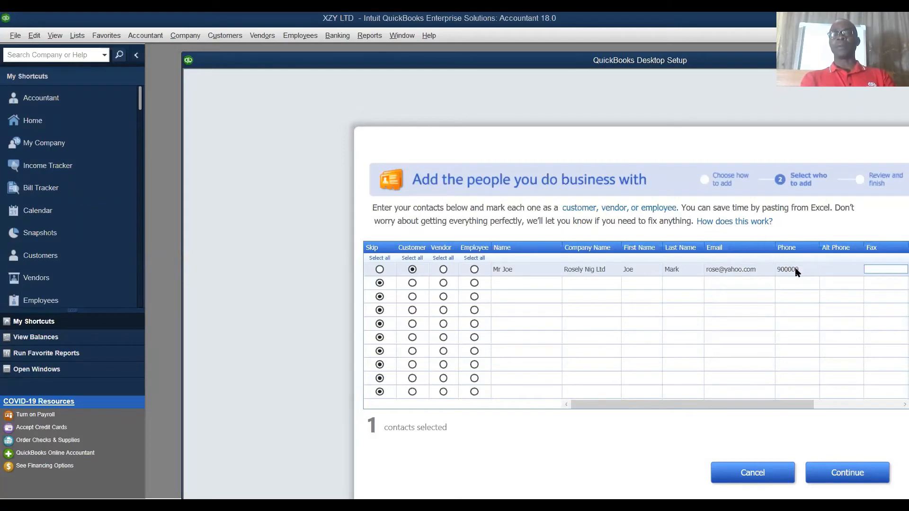
{"action": "key", "text": "Tab"}
{"action": "key", "text": "Tab"}
{"action": "left_click", "coordinate": [796, 269]}
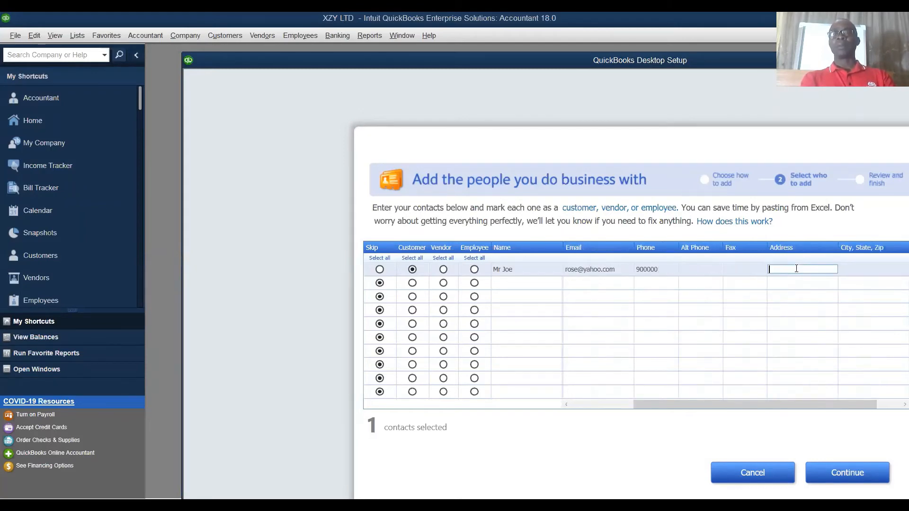
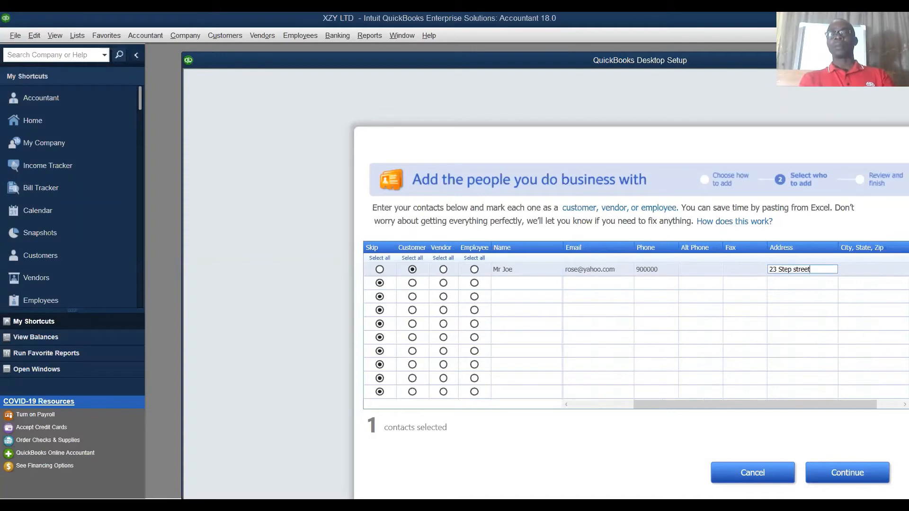
Step: Enter the city in the first customer's City, State, Zip details
{"action": "key", "text": "Tab"}
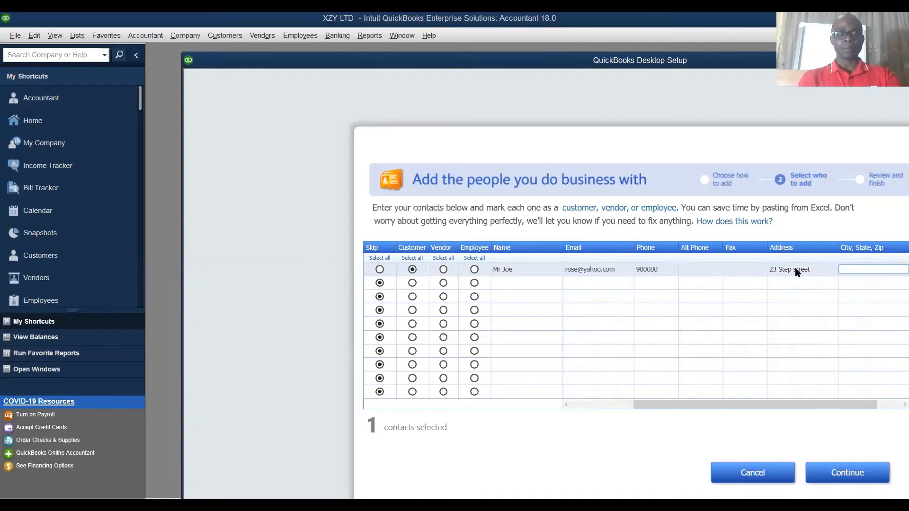
{"action": "type", "text": "Port "}
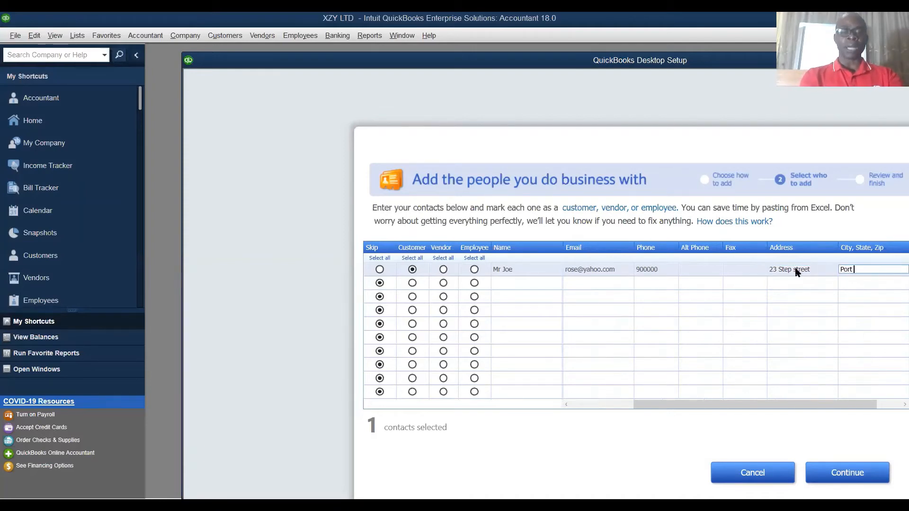
{"action": "type", "text": "Harcourt"}
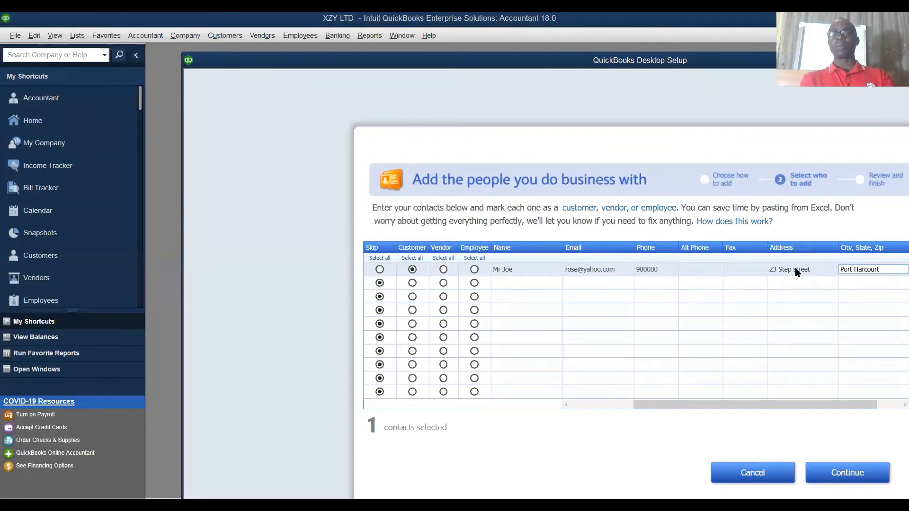
Step: Enter the first customer's contact name and return to the beginning of that contact's row
{"action": "key", "text": "Tab"}
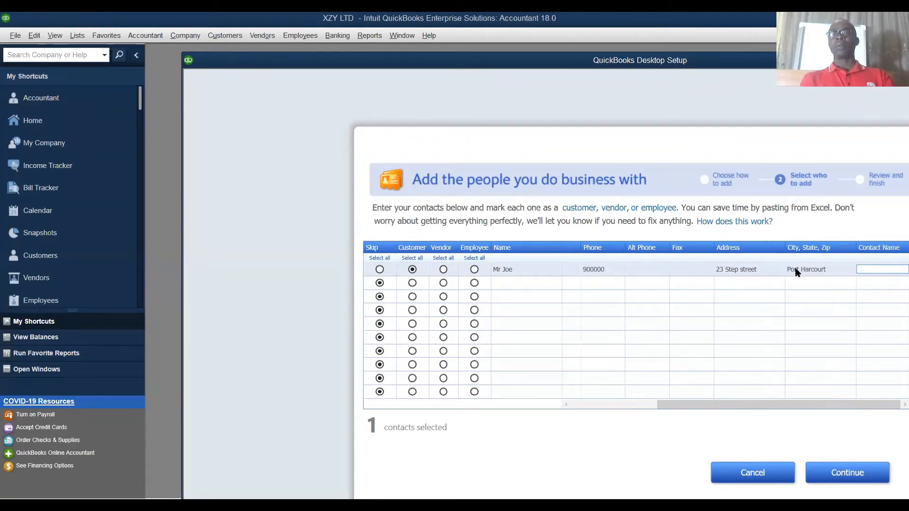
{"action": "type", "text": "Lo"}
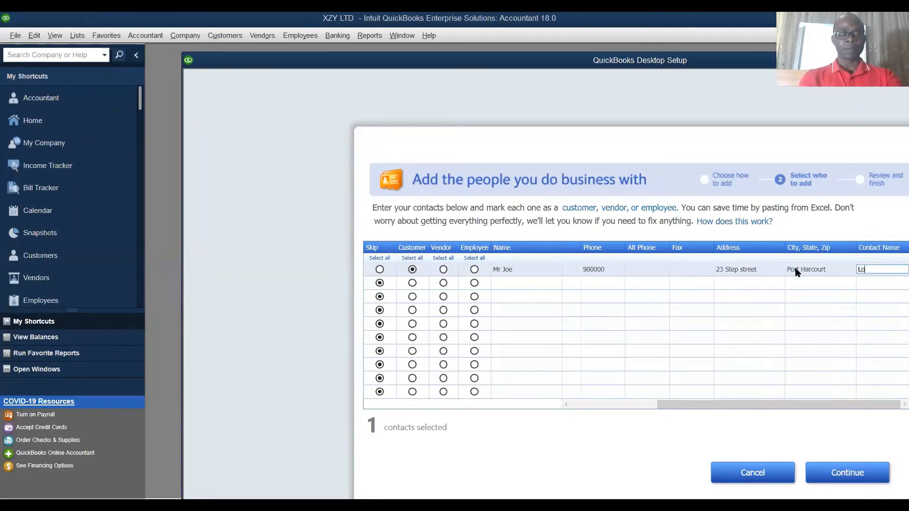
{"action": "type", "text": "vely"}
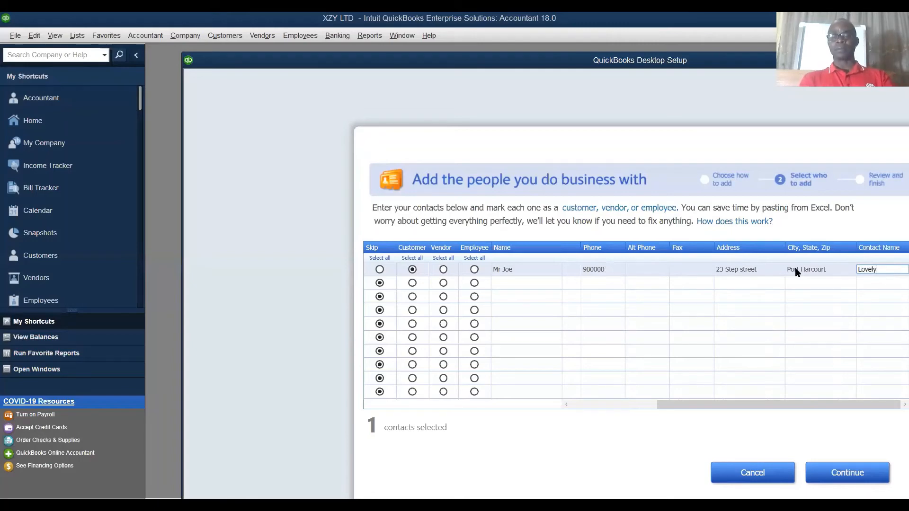
{"action": "left_click", "coordinate": [676, 268]}
{"action": "key", "text": "shift+Tab"}
{"action": "key", "text": "Left"}
{"action": "key", "text": "Left"}
{"action": "key", "text": "Left"}
{"action": "key", "text": "Left"}
{"action": "key", "text": "Left"}
{"action": "key", "text": "Left"}
{"action": "key", "text": "Left"}
{"action": "key", "text": "Left"}
{"action": "key", "text": "Left"}
{"action": "key", "text": "Left"}
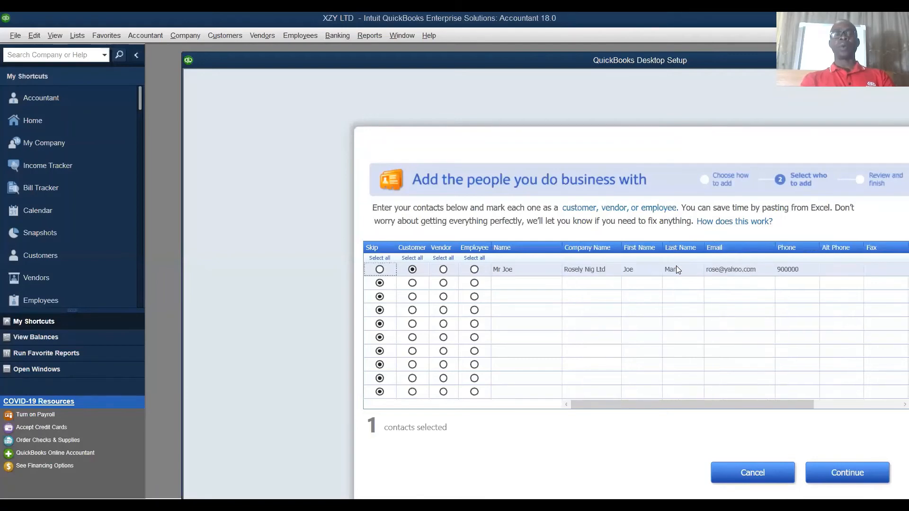
{"action": "left_click", "coordinate": [505, 270]}
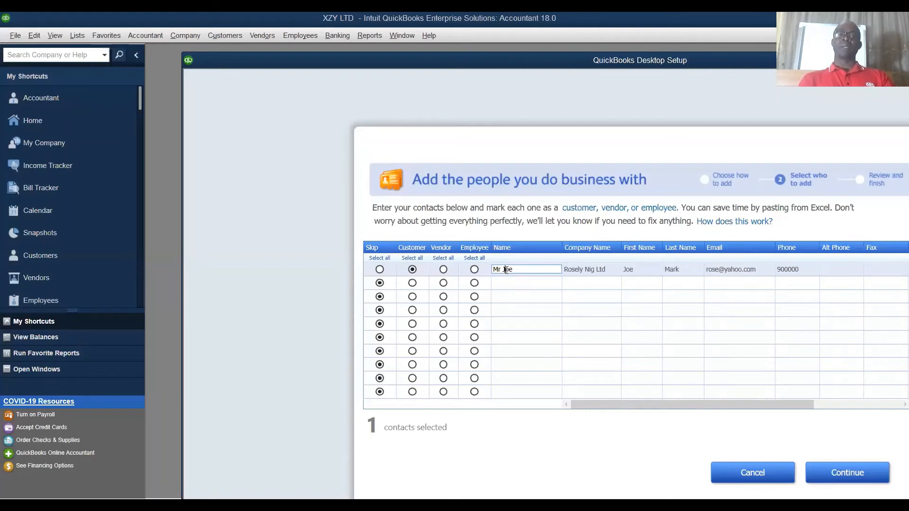
Step: Mark the second contact row as a vendor and the third row as a customer
{"action": "left_click", "coordinate": [415, 285]}
{"action": "left_click", "coordinate": [413, 299]}
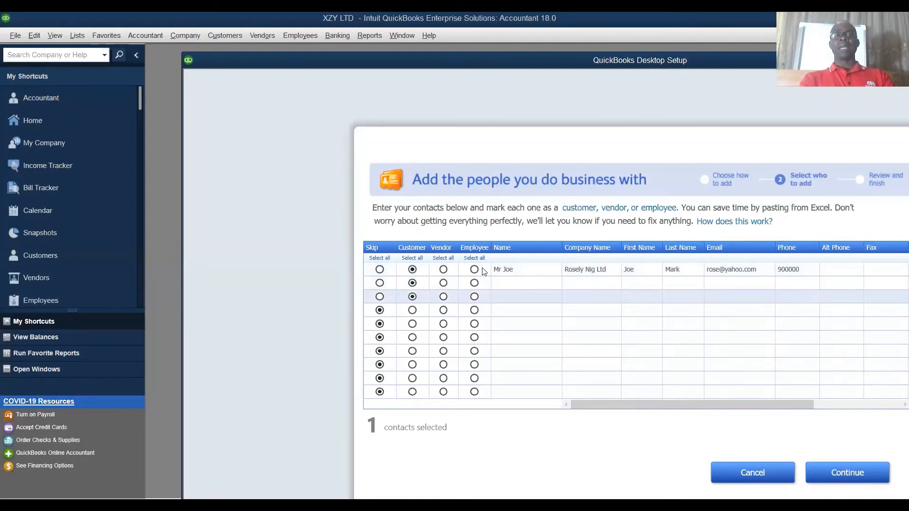
{"action": "left_click", "coordinate": [443, 283]}
Step: Enter the vendor's title and name in the second contact row
{"action": "left_click", "coordinate": [508, 283]}
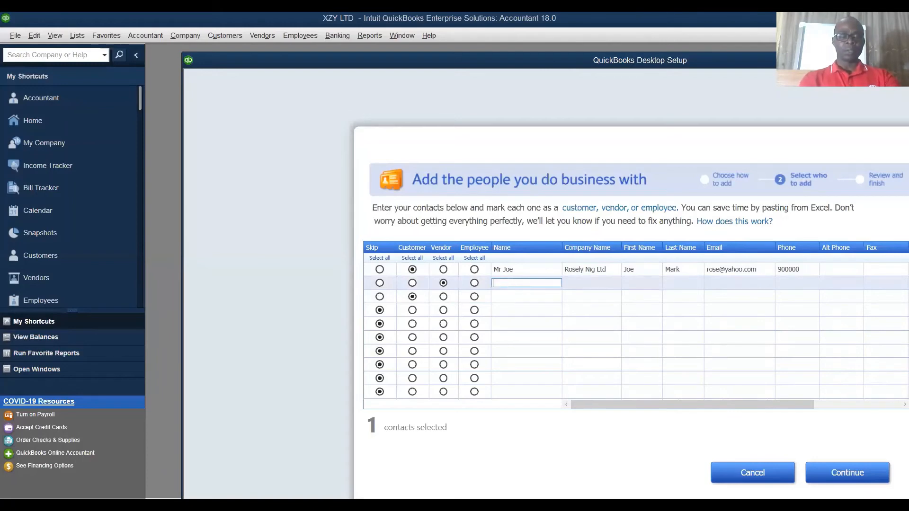
{"action": "type", "text": "Mrs"}
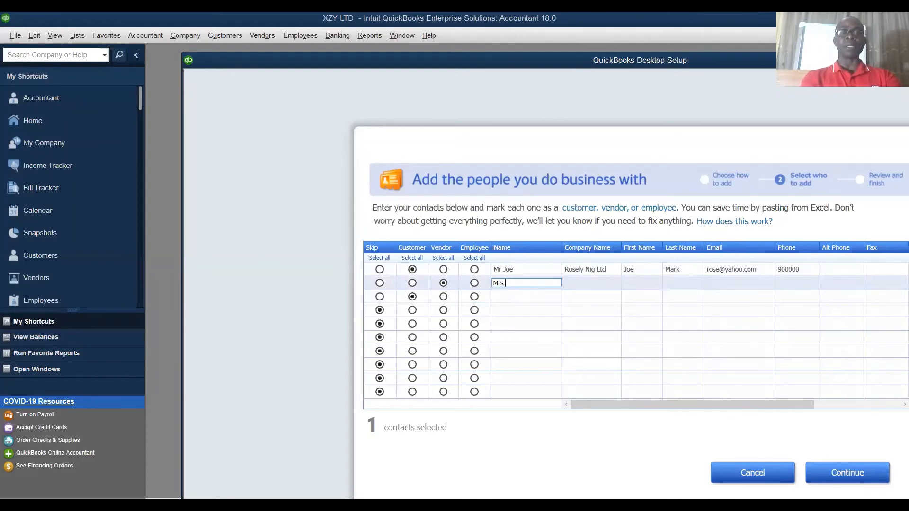
{"action": "type", "text": " Esther"}
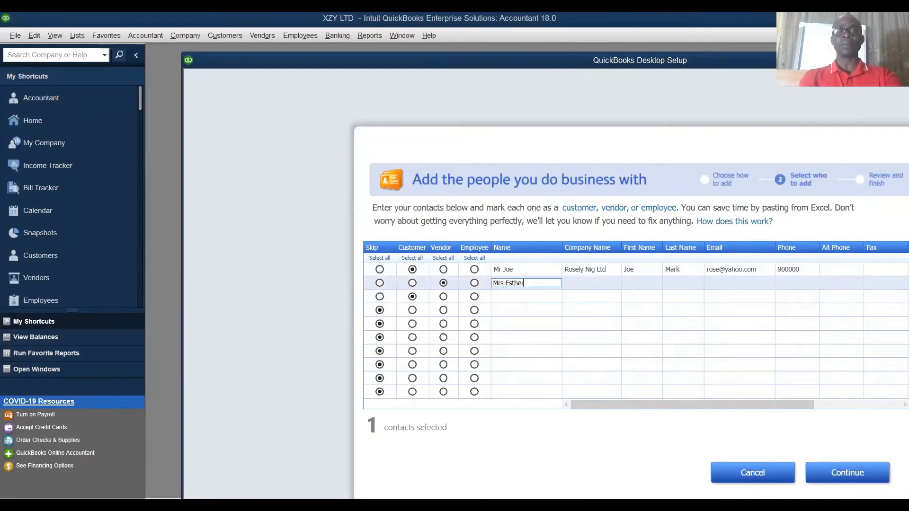
Step: Set the vendor's company name to Electro Nig
{"action": "left_click", "coordinate": [600, 283]}
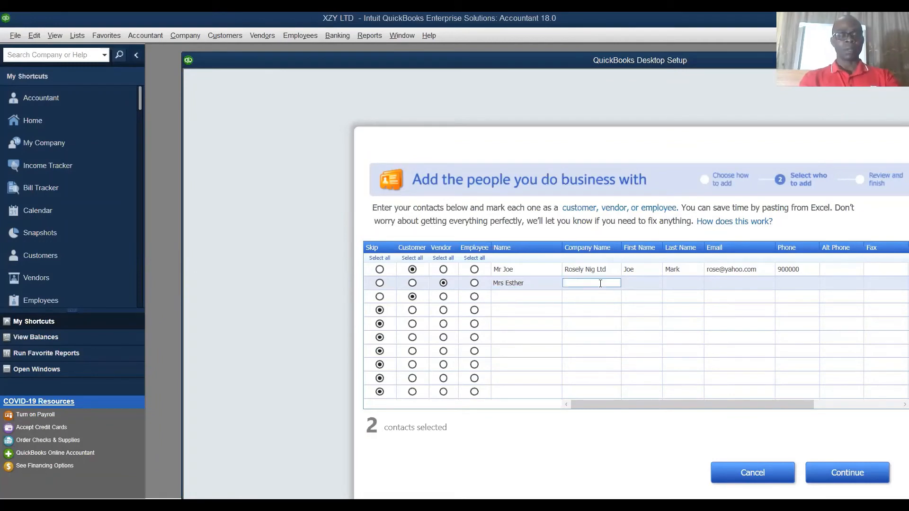
{"action": "type", "text": "El"}
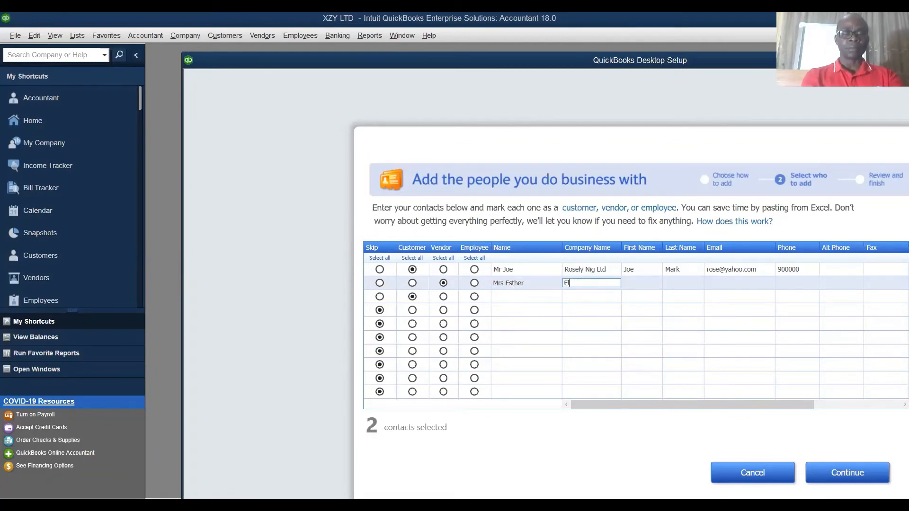
{"action": "type", "text": "ectro"}
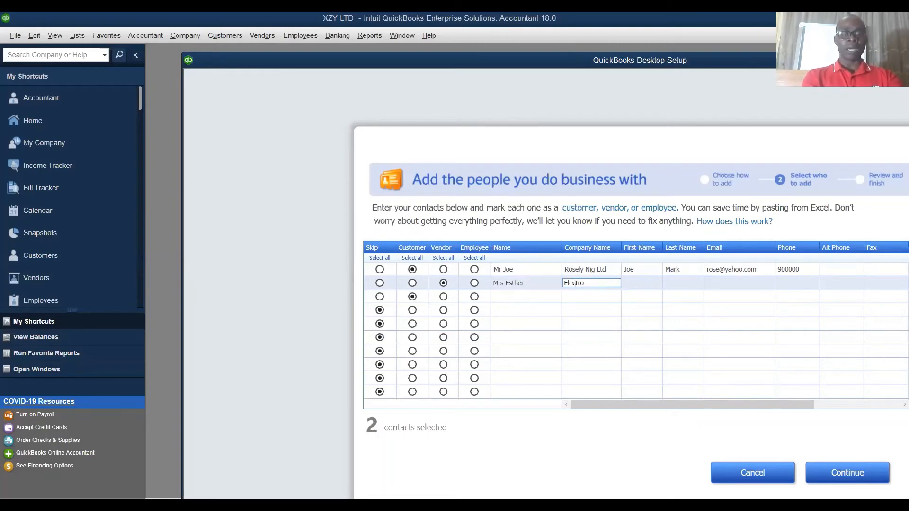
{"action": "type", "text": " Nig"}
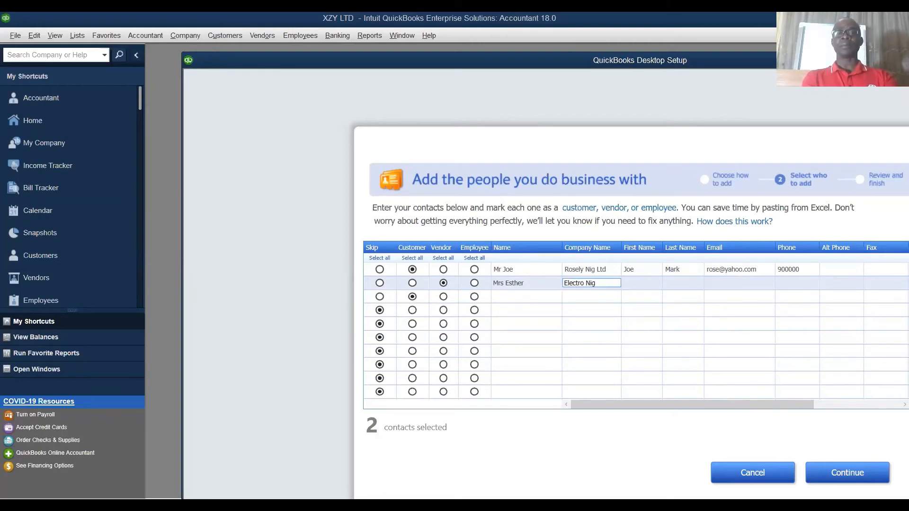
Step: Enter the vendor's first name in the second contact row
{"action": "key", "text": "Tab"}
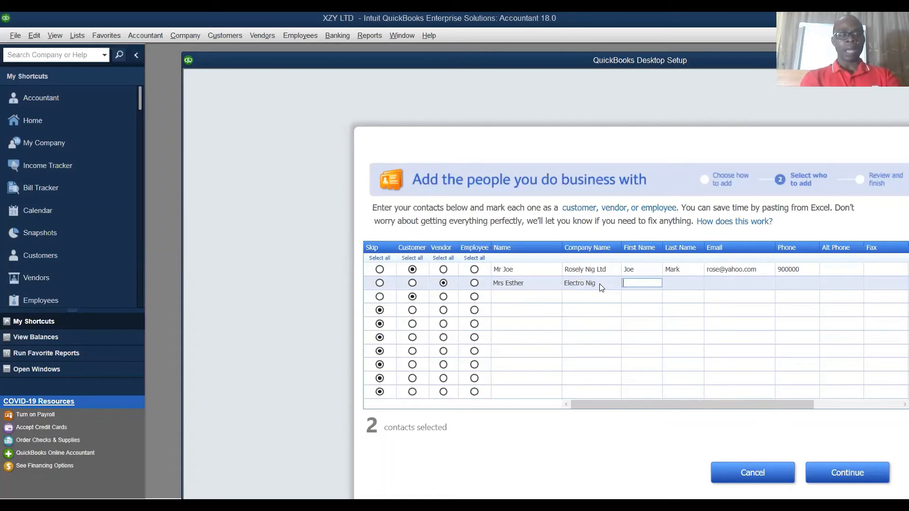
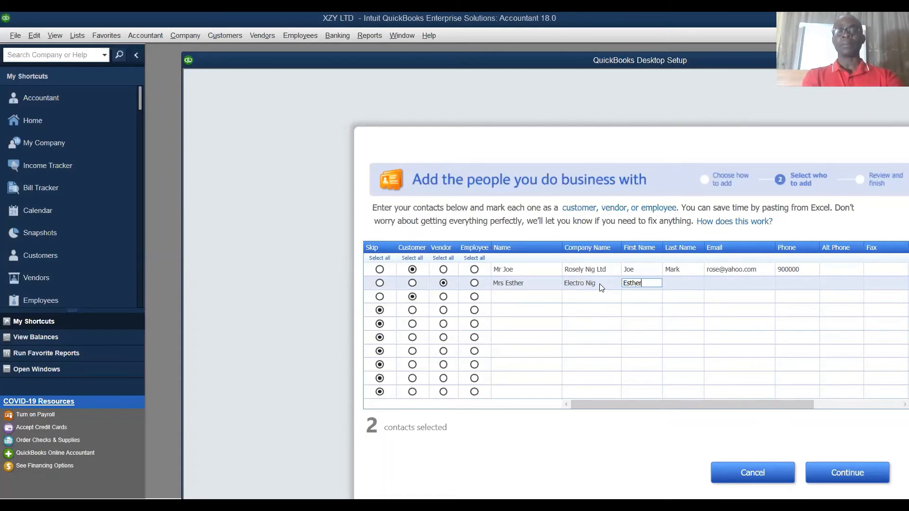
{"action": "key", "text": "Tab"}
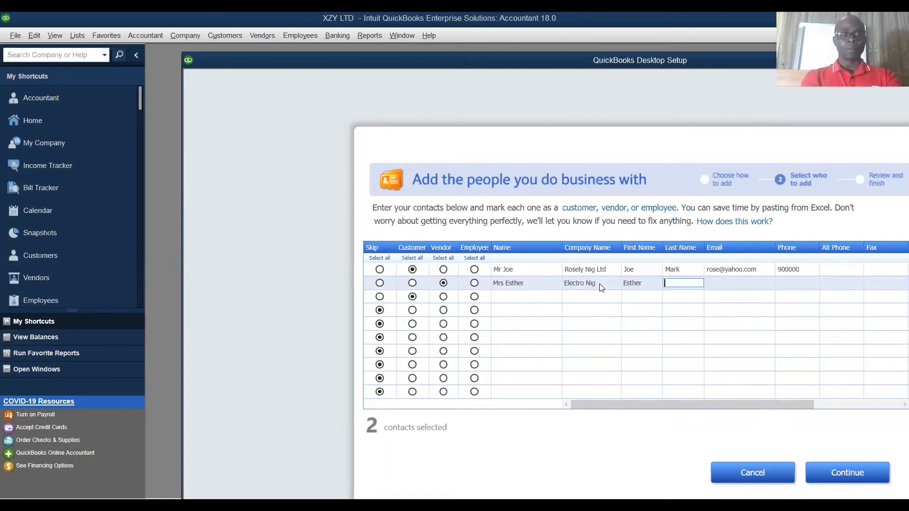
Step: Enter the vendor's last name and e-mail address in the second contact row
{"action": "key", "text": "Tab"}
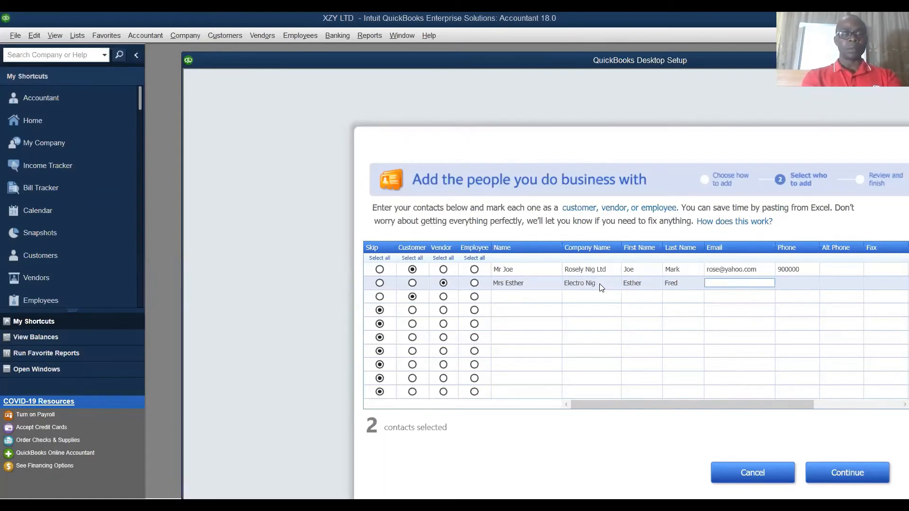
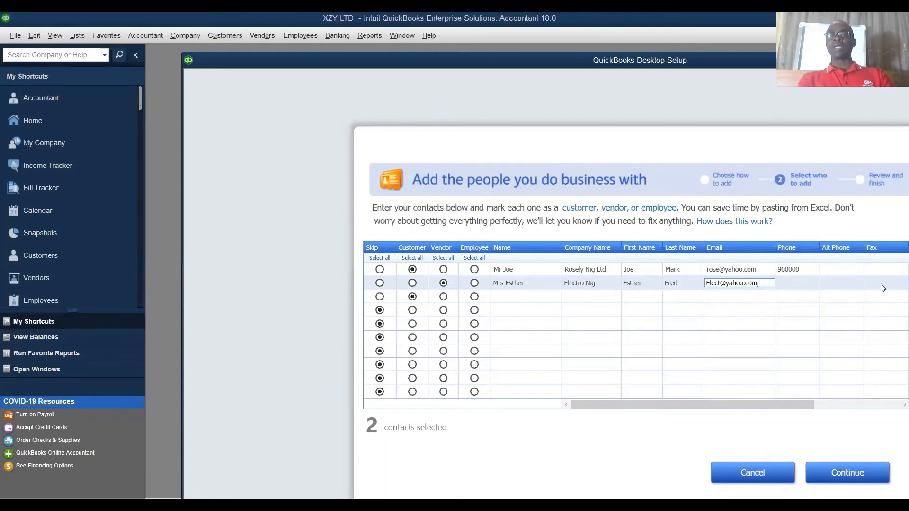
Step: Enter the vendor's phone number and finish adding the contacts without entering opening balances
{"action": "left_click", "coordinate": [802, 284]}
{"action": "type", "text": "0"}
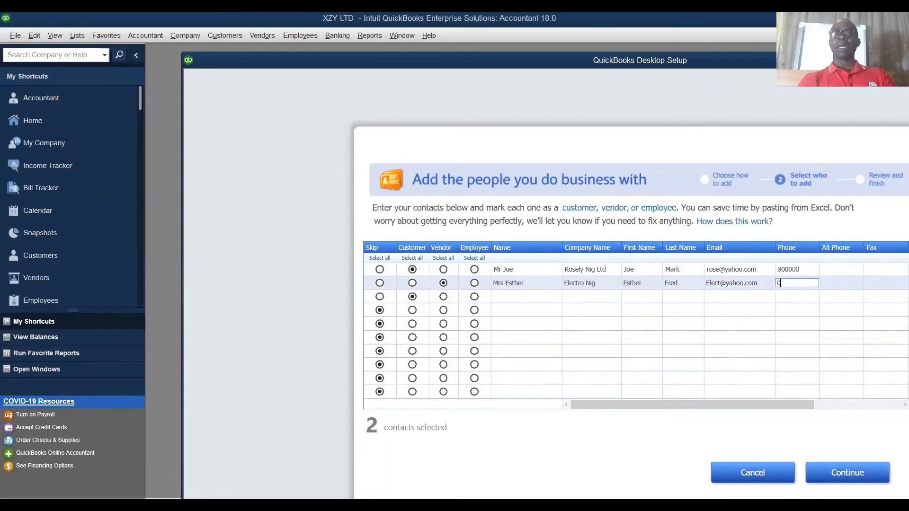
{"action": "type", "text": "0000"}
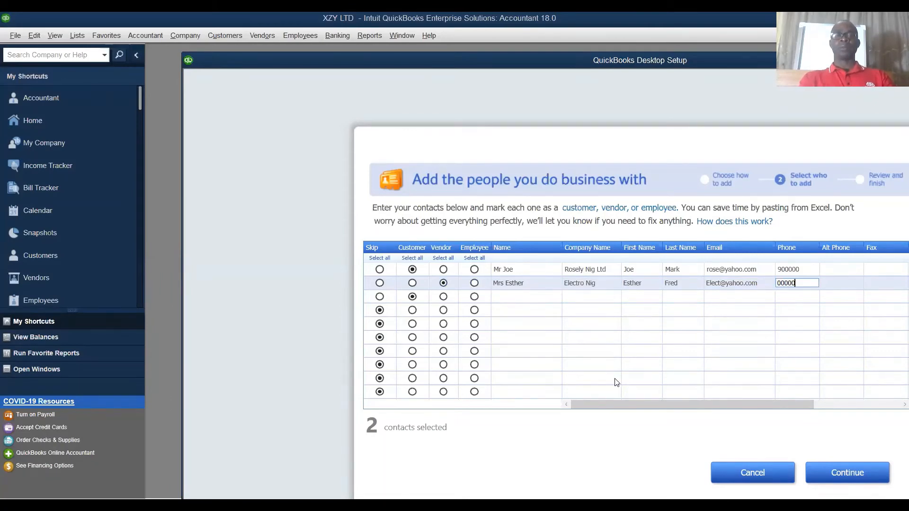
{"action": "left_click", "coordinate": [853, 474]}
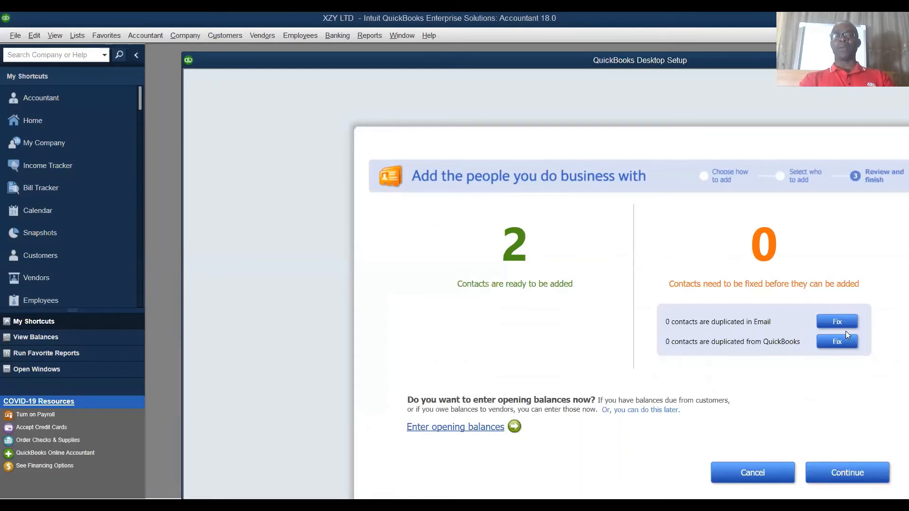
{"action": "left_click", "coordinate": [846, 473]}
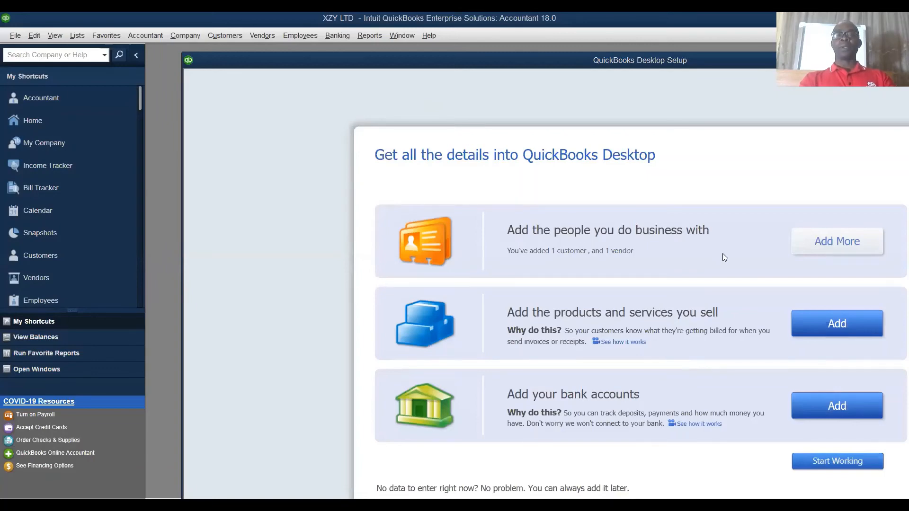
Step: Start adding the products and services sold, using the Non-inventory part item type
{"action": "left_click", "coordinate": [847, 324]}
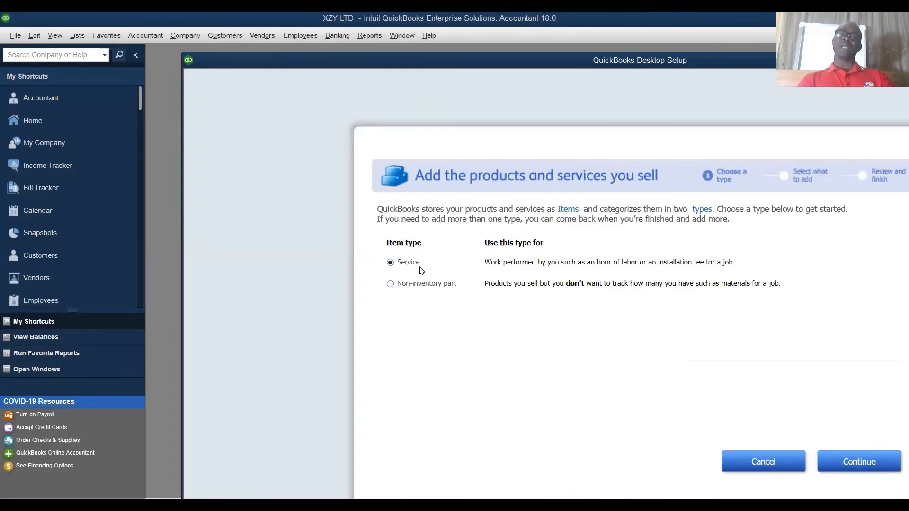
{"action": "left_click", "coordinate": [395, 285]}
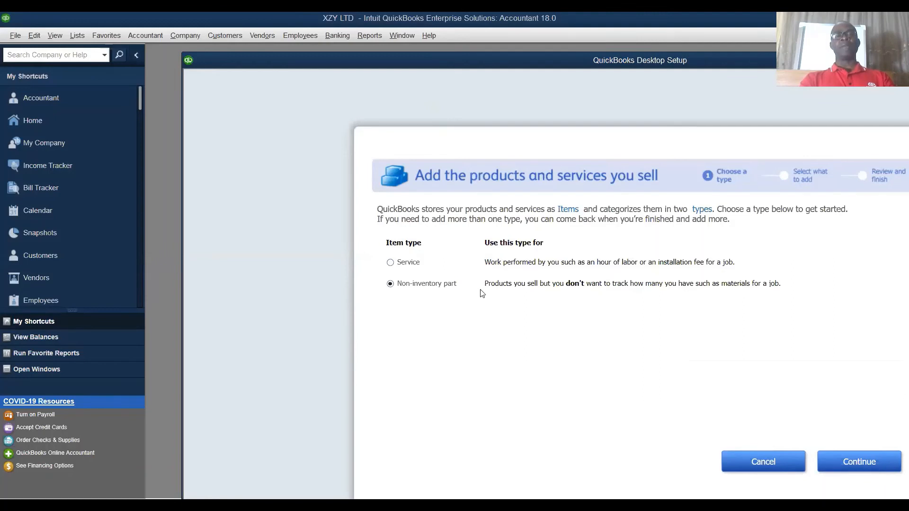
{"action": "left_click", "coordinate": [870, 461]}
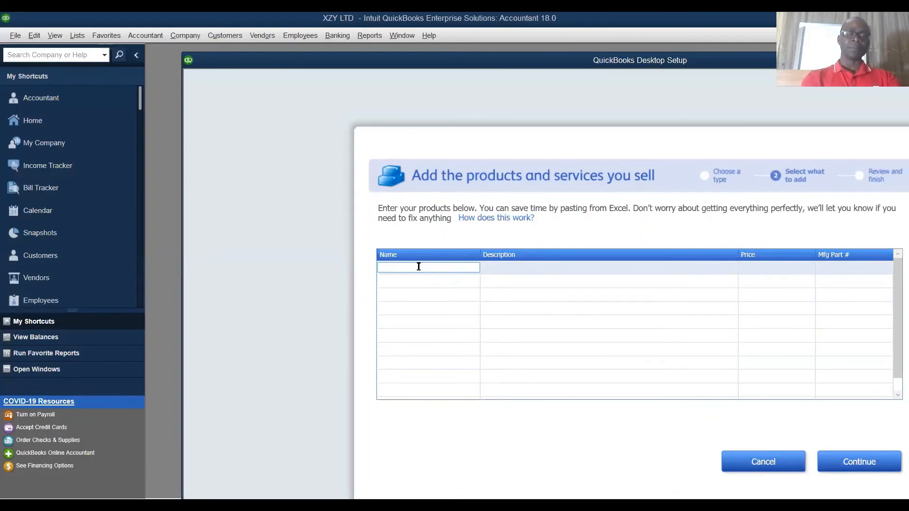
Step: Add a product named Honey with the description "original Honey" and a price of 8000, completing the item review
{"action": "type", "text": "Honey"}
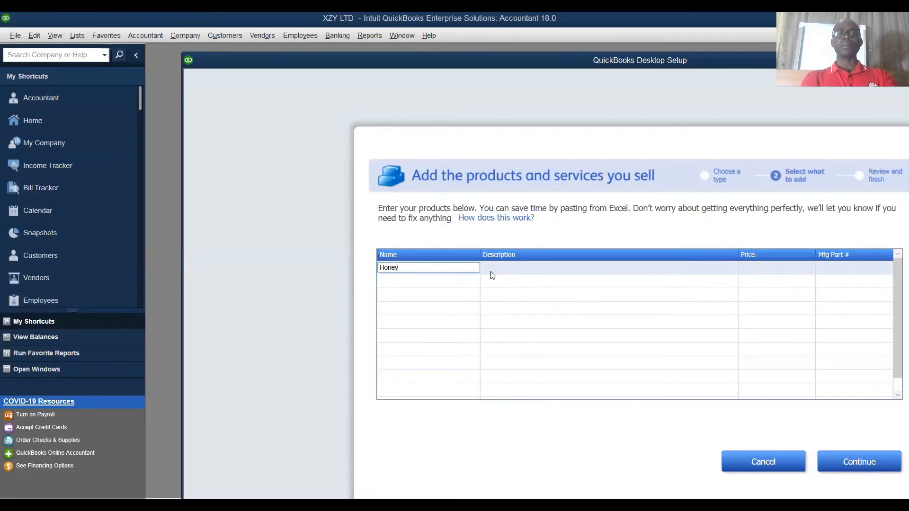
{"action": "left_click", "coordinate": [502, 269]}
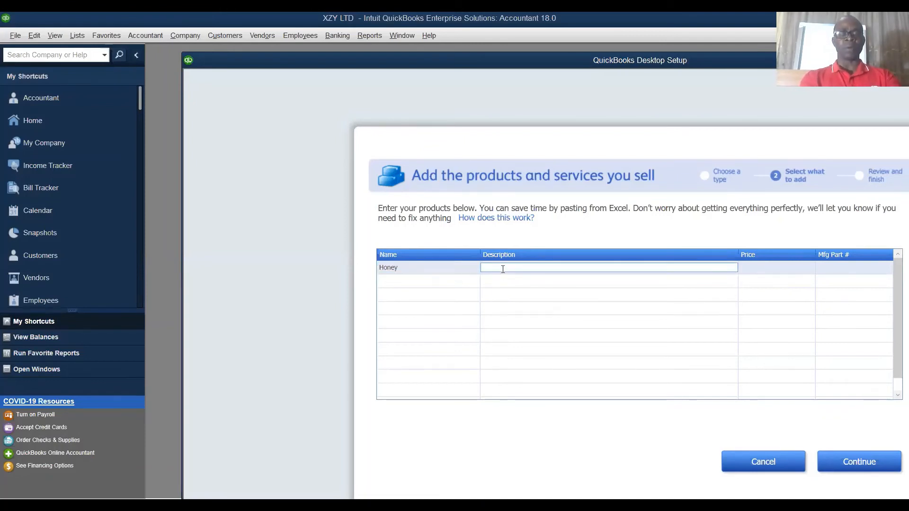
{"action": "type", "text": "orig"}
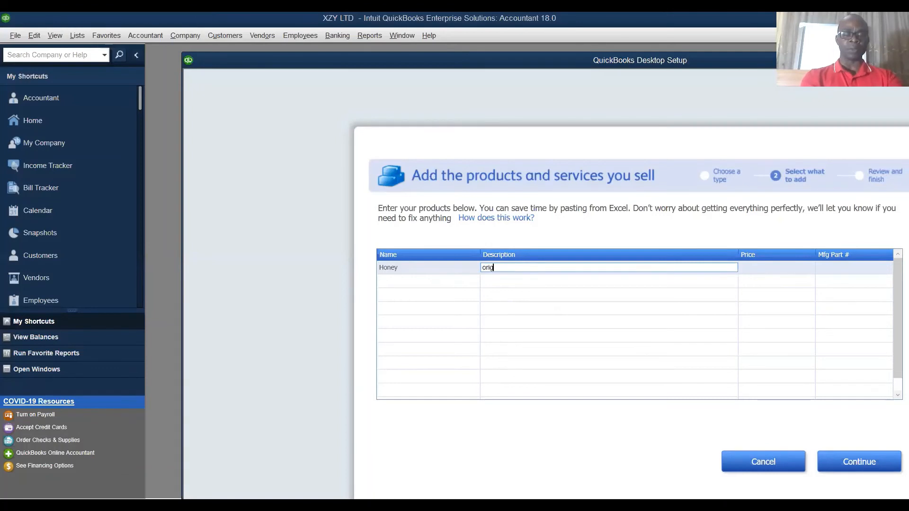
{"action": "type", "text": "inal Honey"}
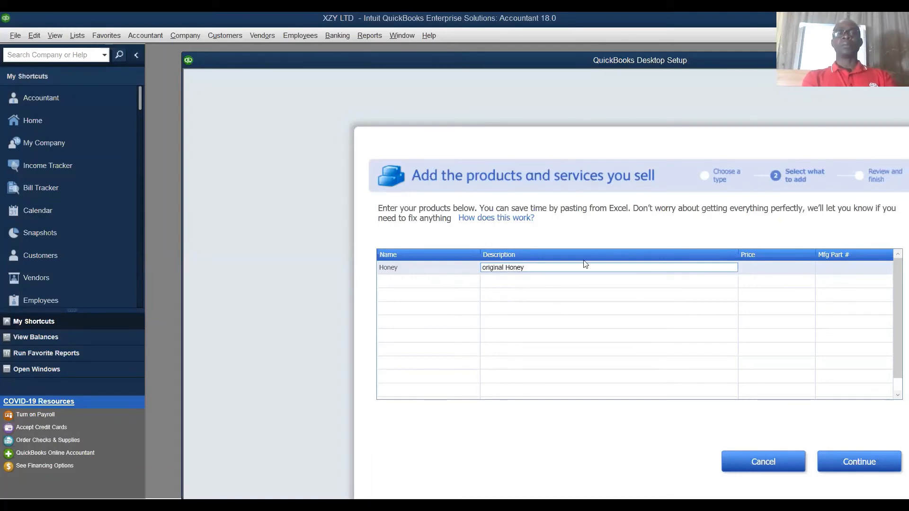
{"action": "left_click", "coordinate": [781, 266]}
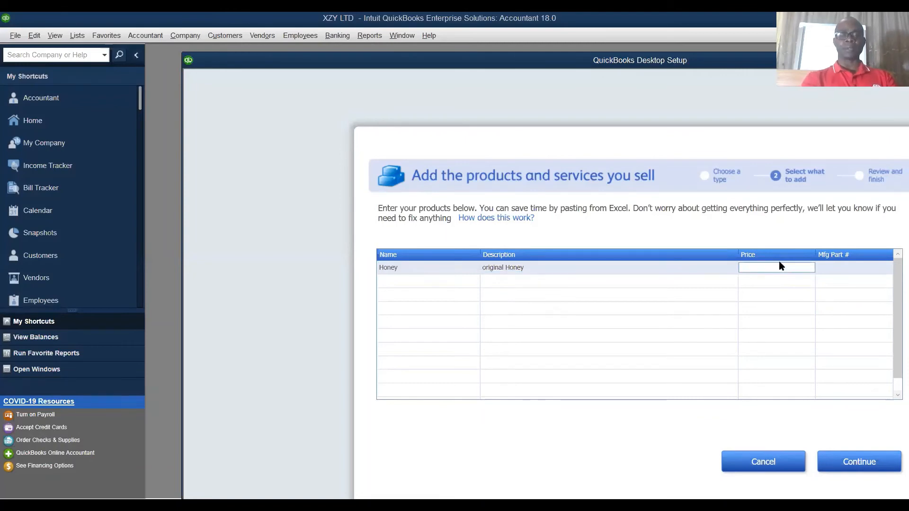
{"action": "type", "text": "8000"}
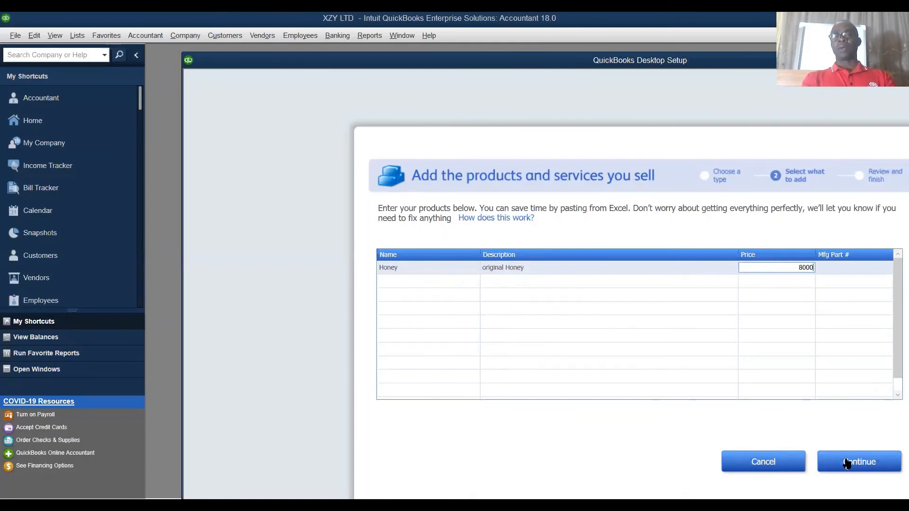
{"action": "left_click", "coordinate": [872, 465]}
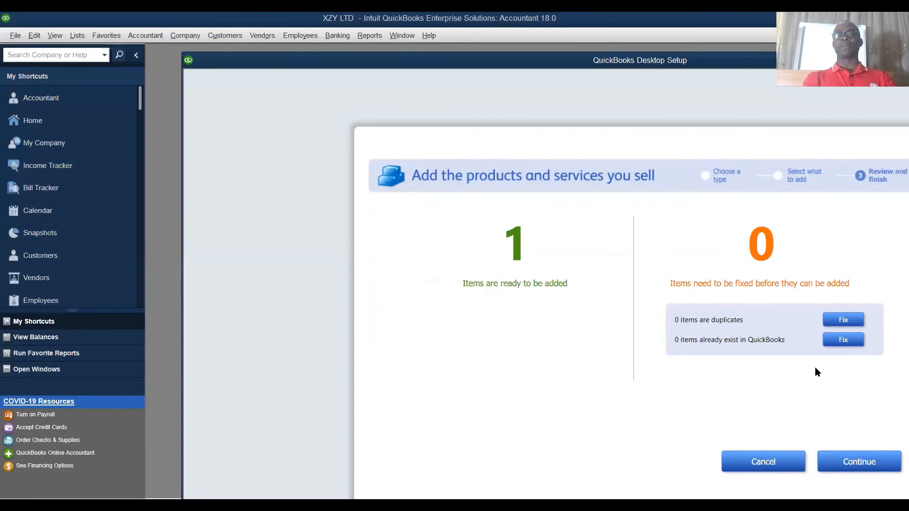
{"action": "left_click", "coordinate": [867, 462]}
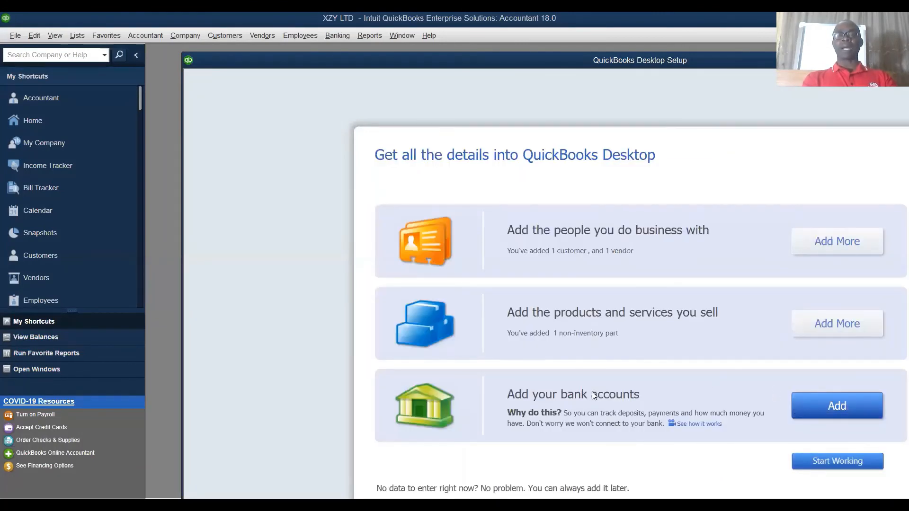
Step: Start adding a bank account named FCMB and enter its account number
{"action": "left_click", "coordinate": [833, 406]}
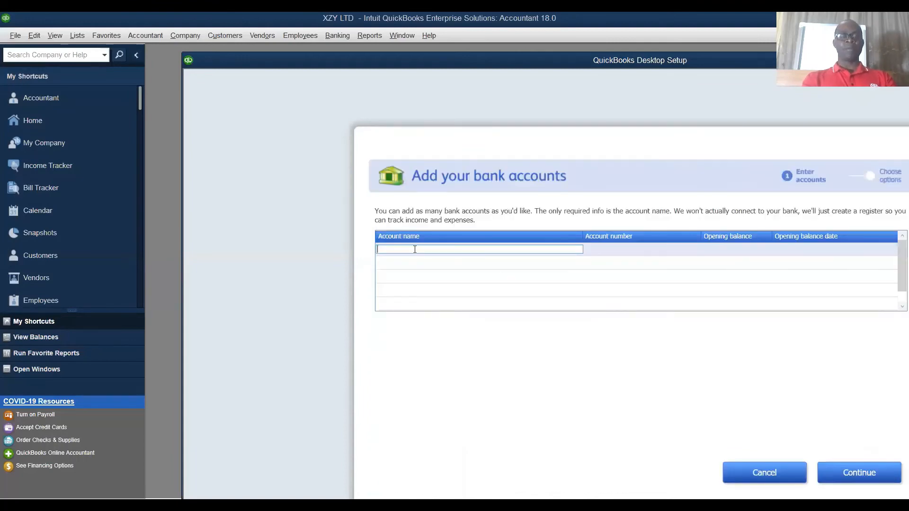
{"action": "type", "text": "FCM"}
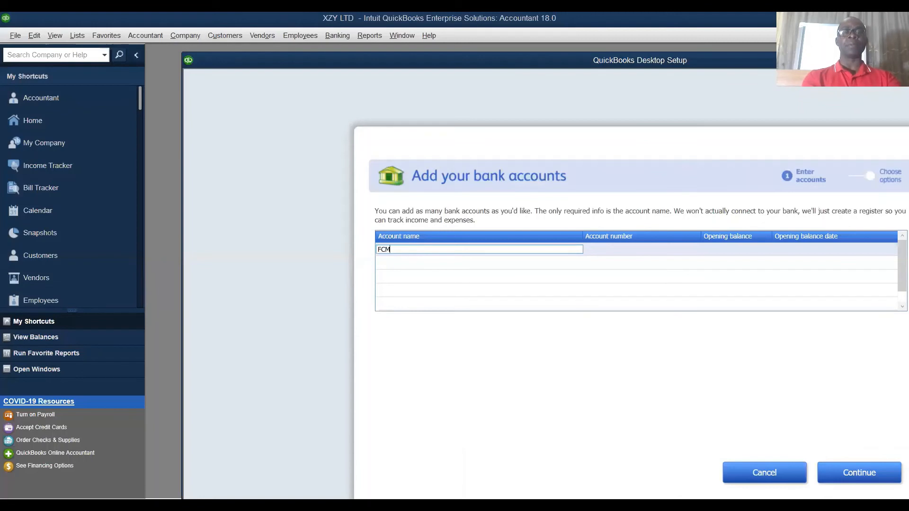
{"action": "type", "text": "B"}
{"action": "left_click", "coordinate": [620, 245]}
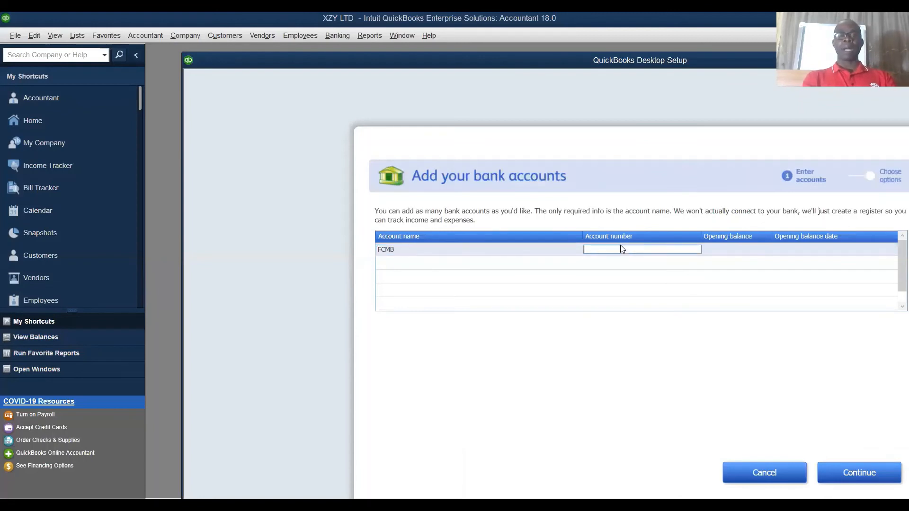
{"action": "type", "text": "099900"}
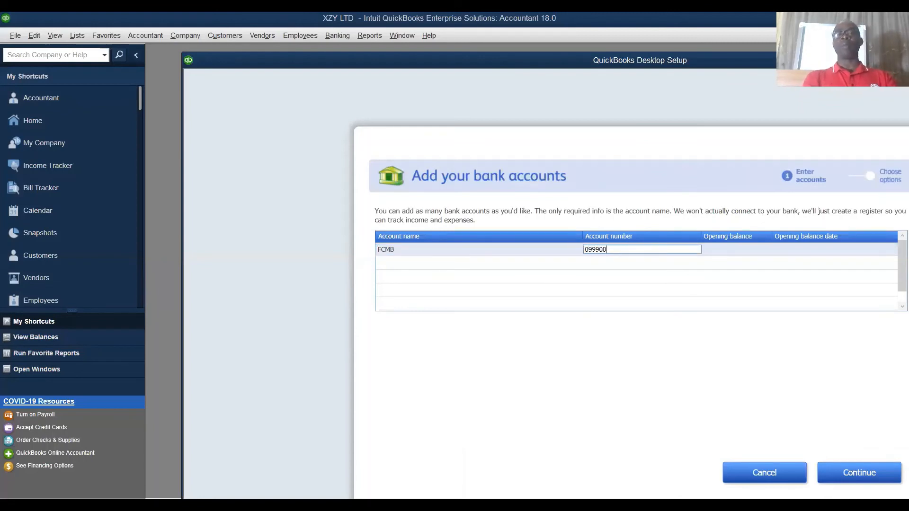
Step: Give the FCMB account an opening balance of 90000 dated 01/08/2020
{"action": "left_click", "coordinate": [708, 250]}
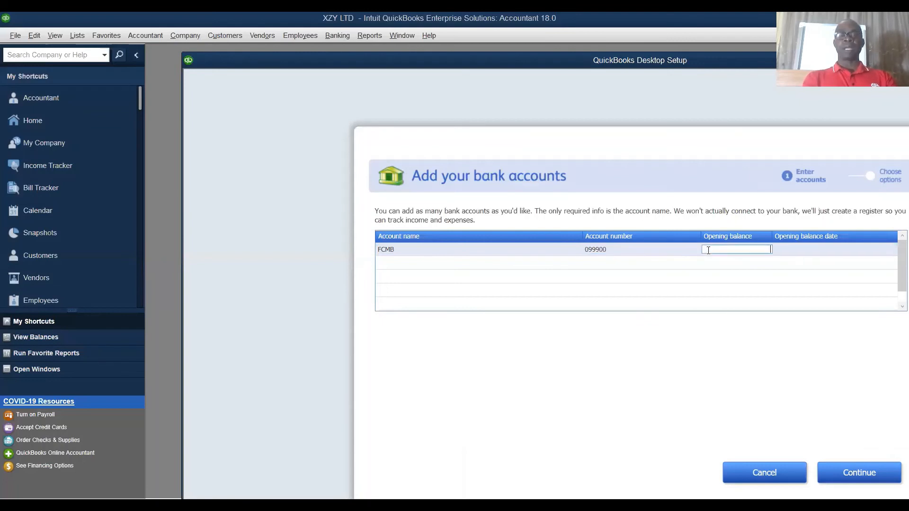
{"action": "type", "text": "9000"}
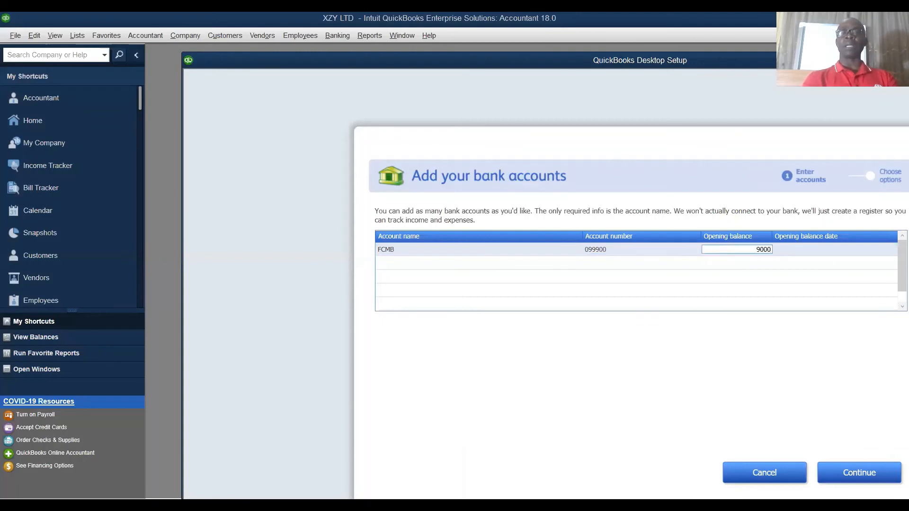
{"action": "type", "text": "0"}
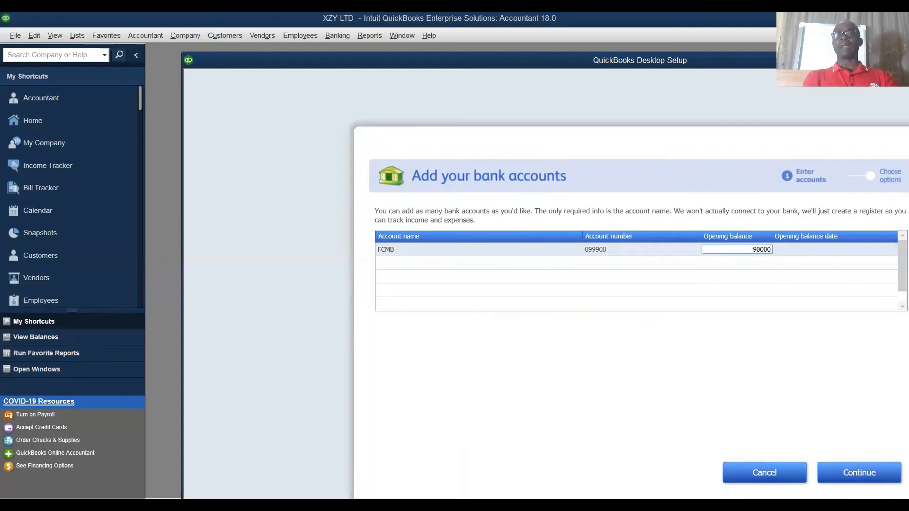
{"action": "left_click", "coordinate": [805, 253]}
{"action": "left_click", "coordinate": [819, 249]}
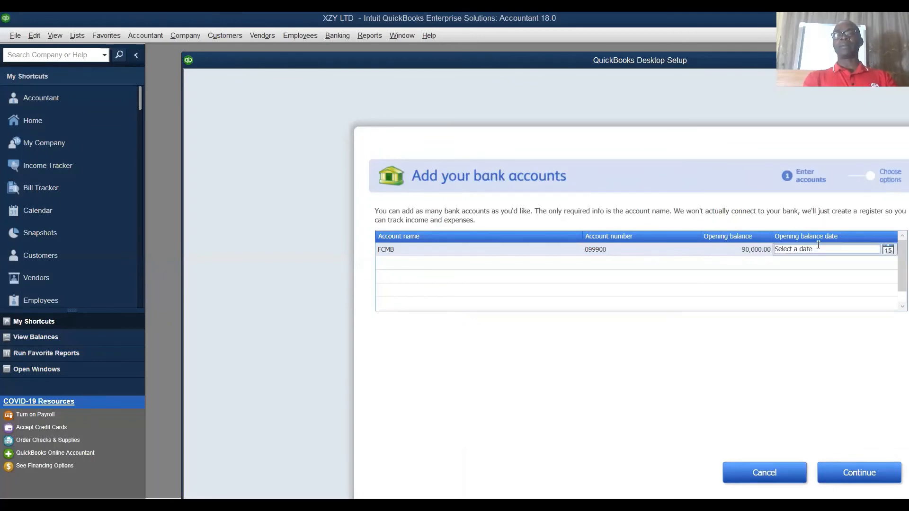
{"action": "left_click", "coordinate": [888, 249]}
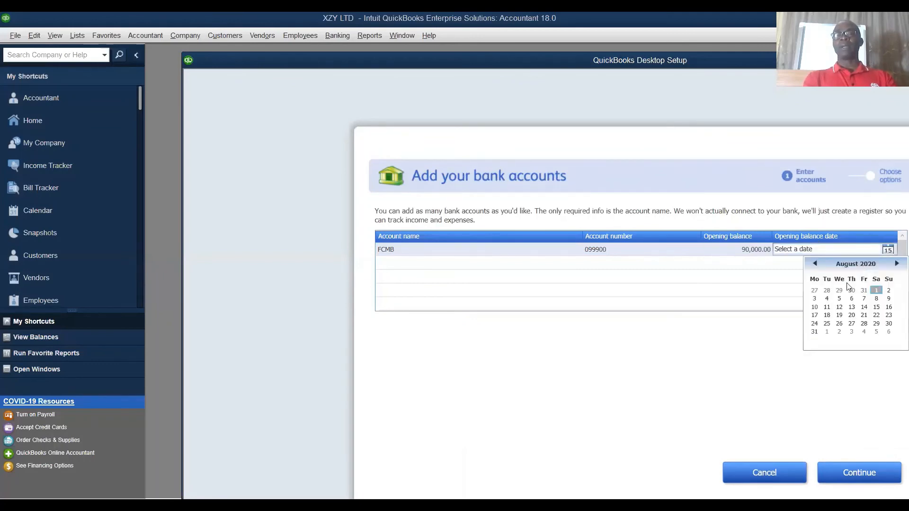
{"action": "left_click", "coordinate": [877, 291]}
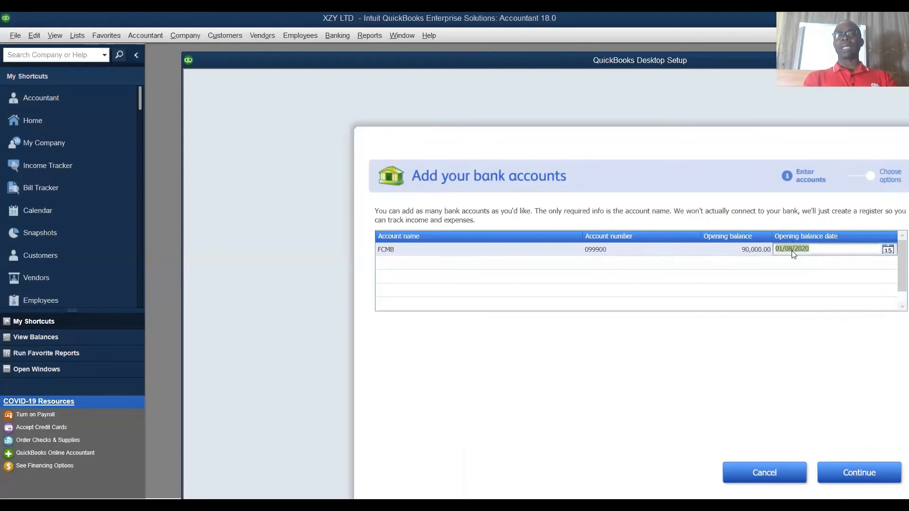
Step: Finish the bank account setup with the check order option left at "Yes, remind me later", and close the New Feature Tour
{"action": "left_click", "coordinate": [856, 472]}
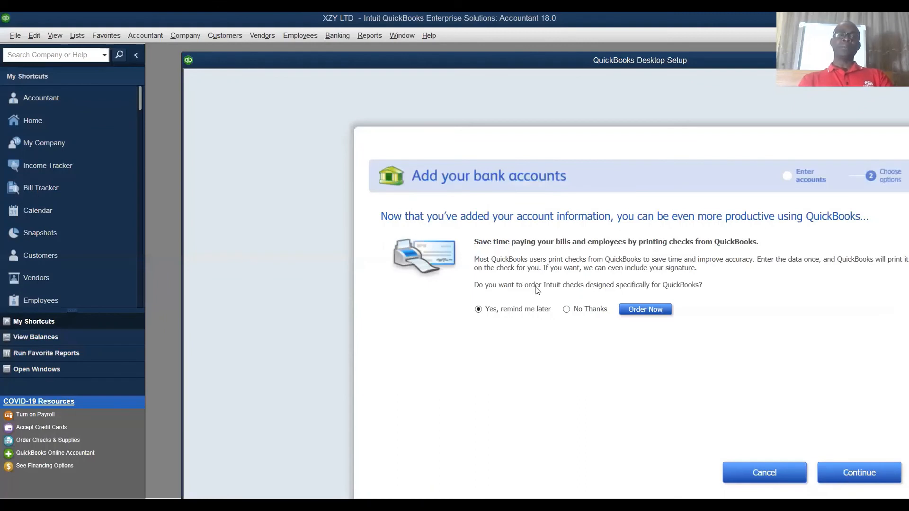
{"action": "left_click", "coordinate": [823, 467]}
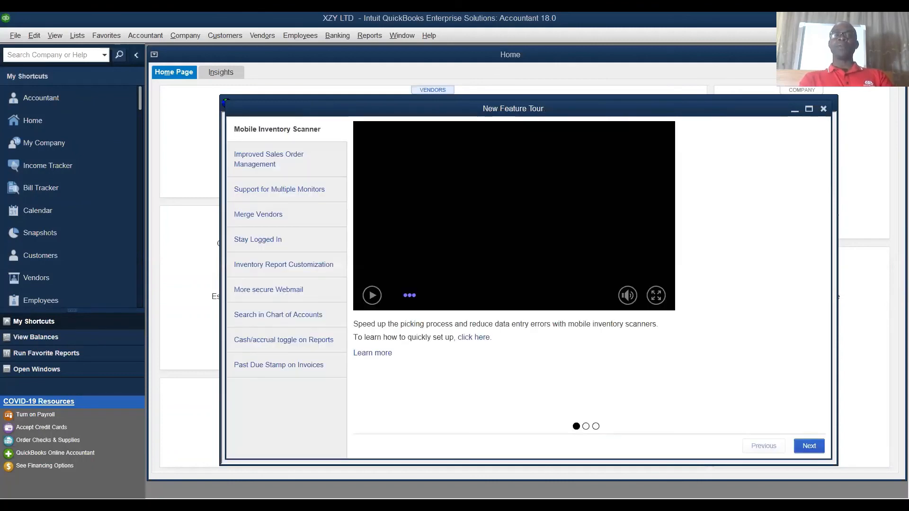
{"action": "left_click", "coordinate": [823, 109]}
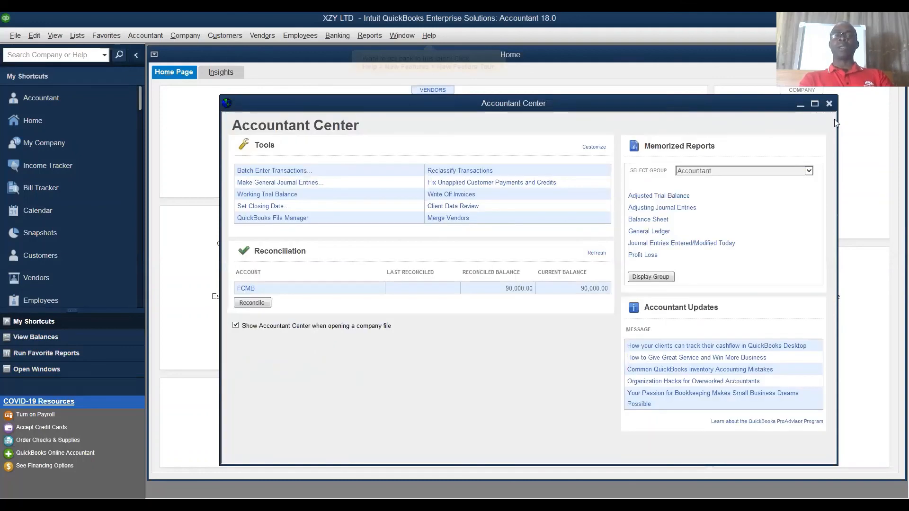